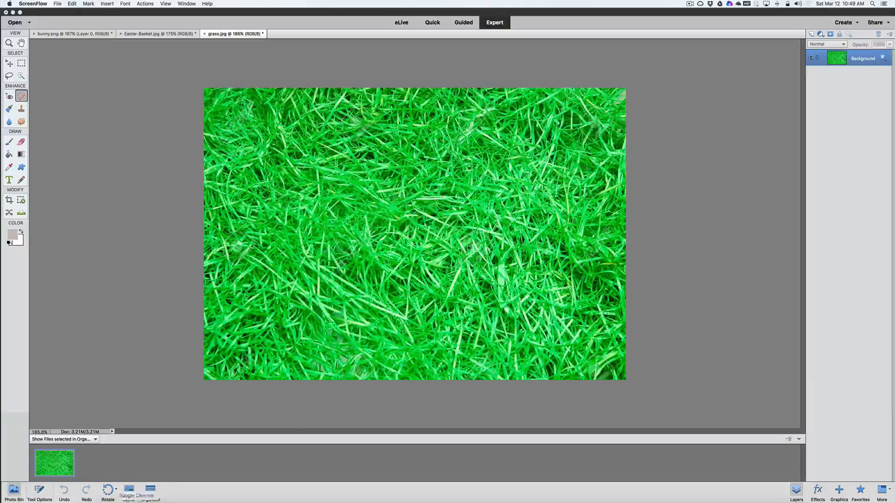
Switch to Chrome, search Google Images for "easter bunny" and look through the picture results
click(141, 496)
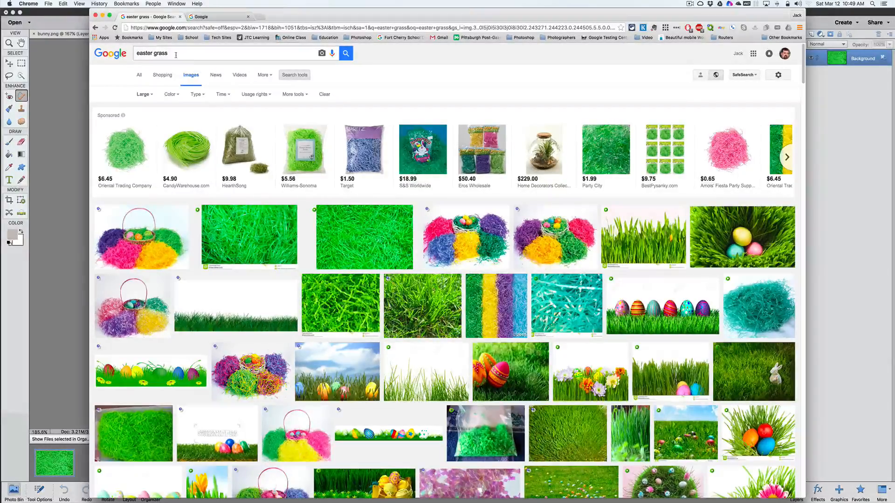
double_click(157, 54)
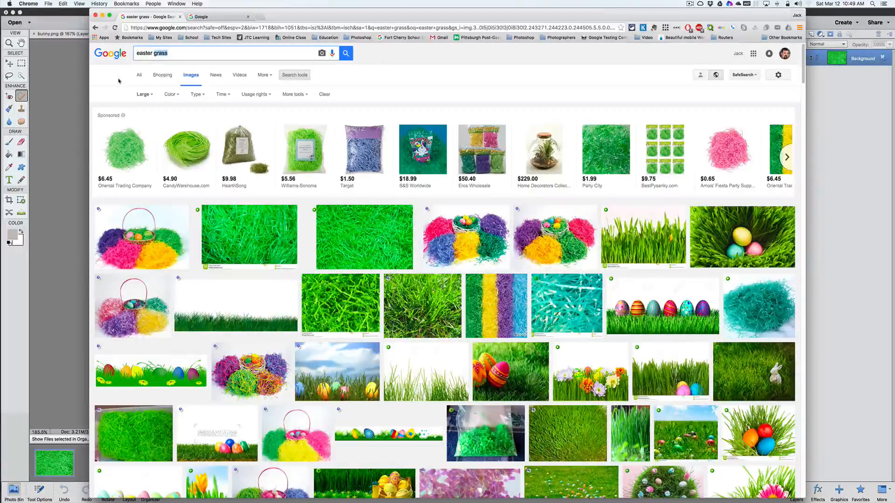
text(bun)
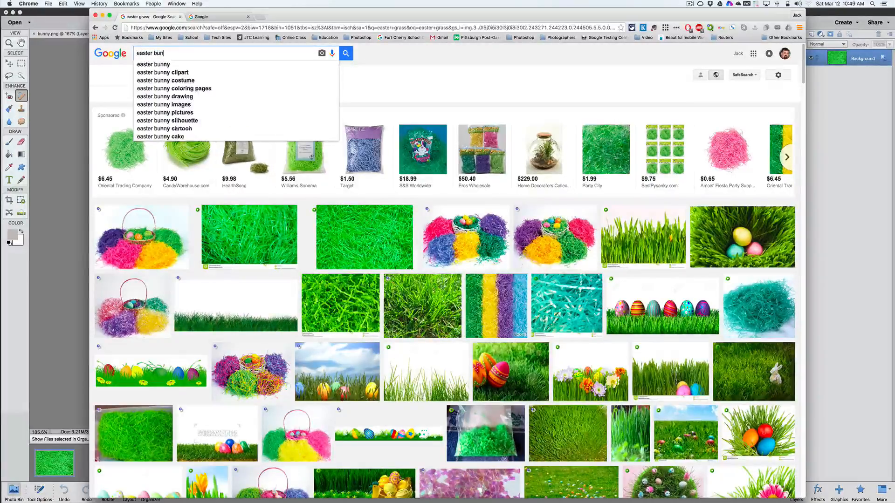
text(ny)
key(Return)
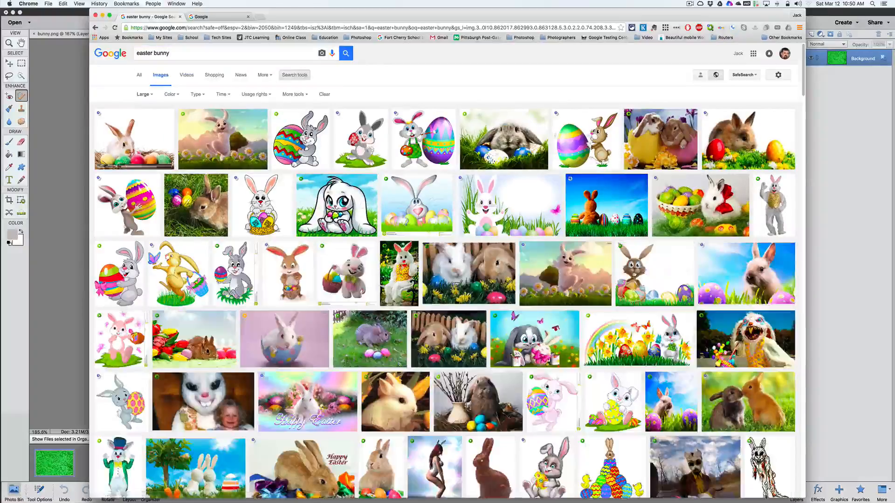
scroll(273, 190, down, 12)
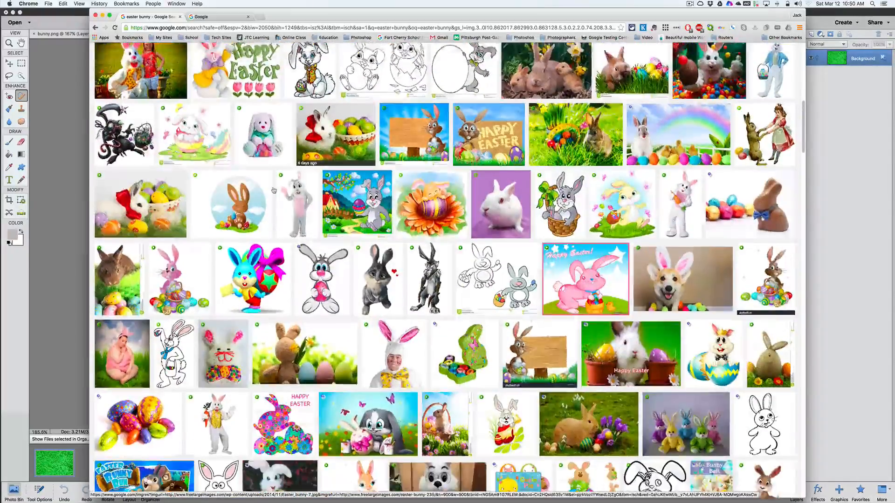
scroll(274, 190, up, 15)
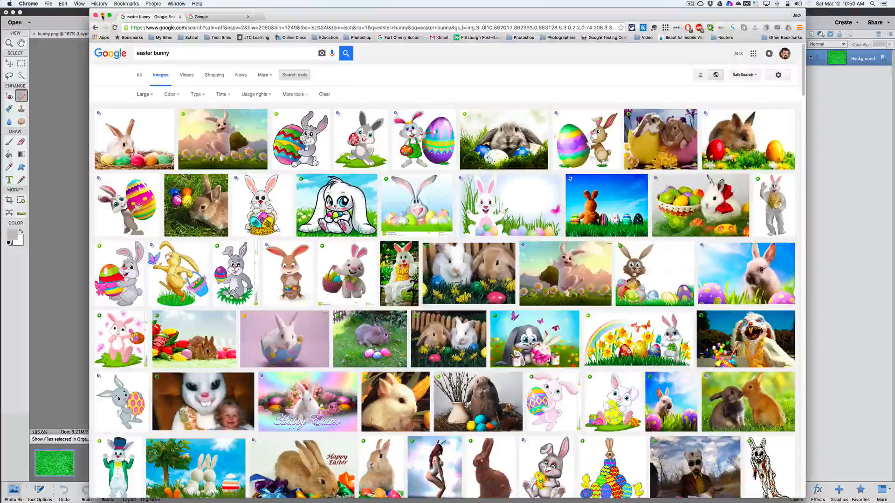
Return to Photoshop Elements and review the open bunny.png, Easter-Basket.jpg and grass.jpg images
click(103, 15)
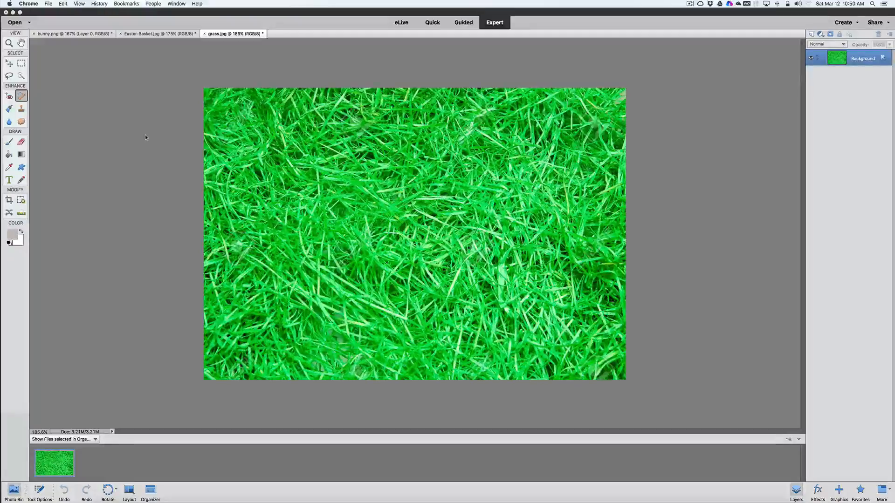
click(85, 37)
click(86, 35)
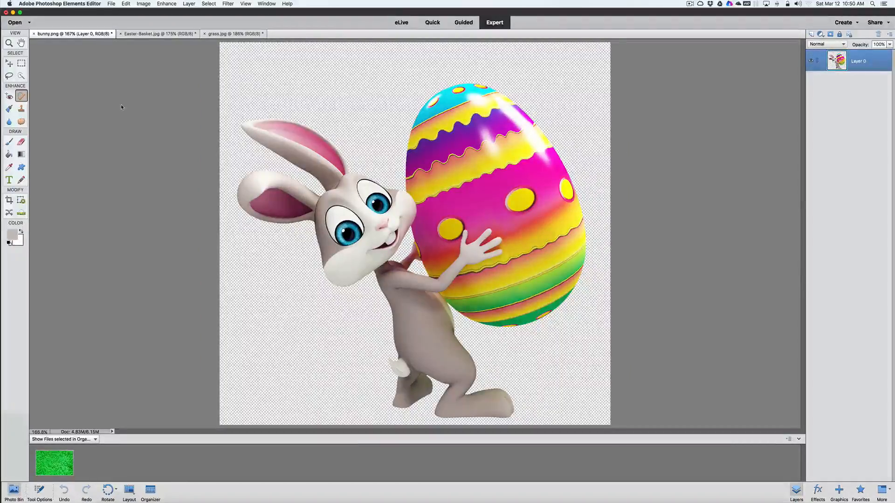
click(159, 37)
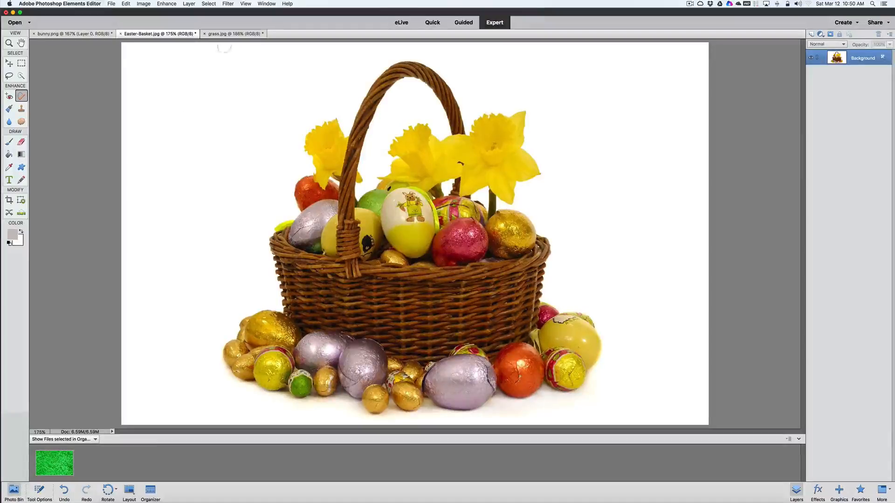
click(236, 37)
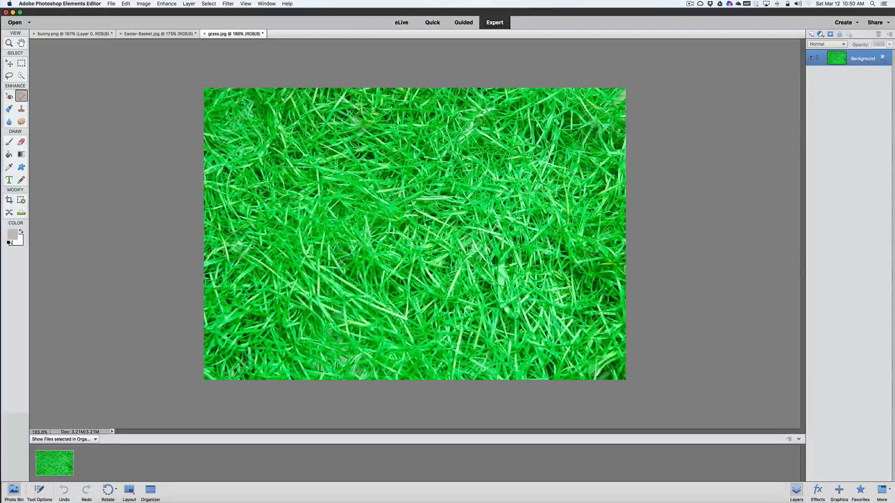
In Easter-Basket.jpg, select the basket with its handle, flowers and eggs using the Quick Selection tool
click(157, 33)
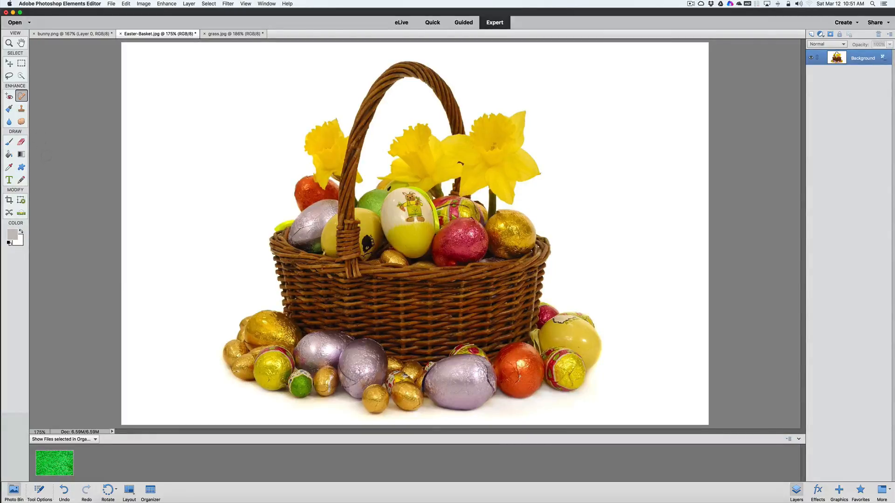
click(21, 76)
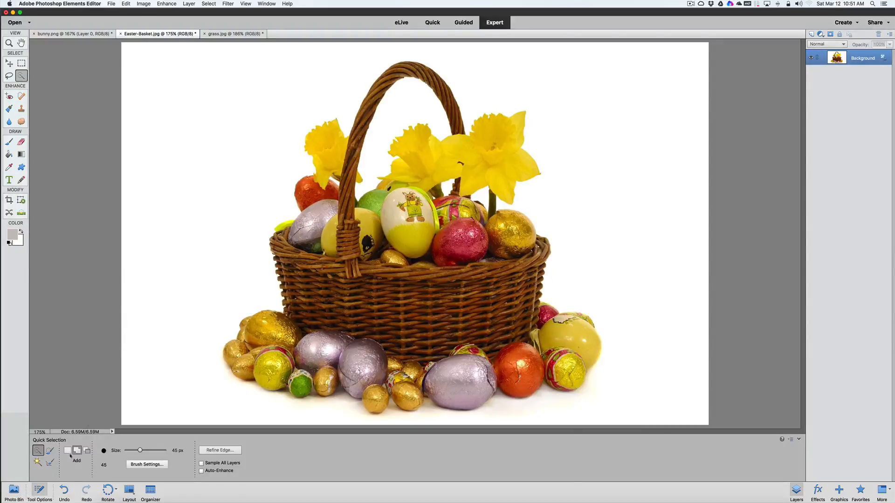
click(68, 451)
click(351, 162)
mouse_move(351, 163)
mouse_down()
mouse_move(354, 125)
mouse_move(393, 69)
mouse_move(431, 77)
mouse_move(407, 140)
mouse_move(426, 135)
mouse_move(445, 79)
mouse_move(462, 142)
mouse_up()
drag(483, 177, 485, 224)
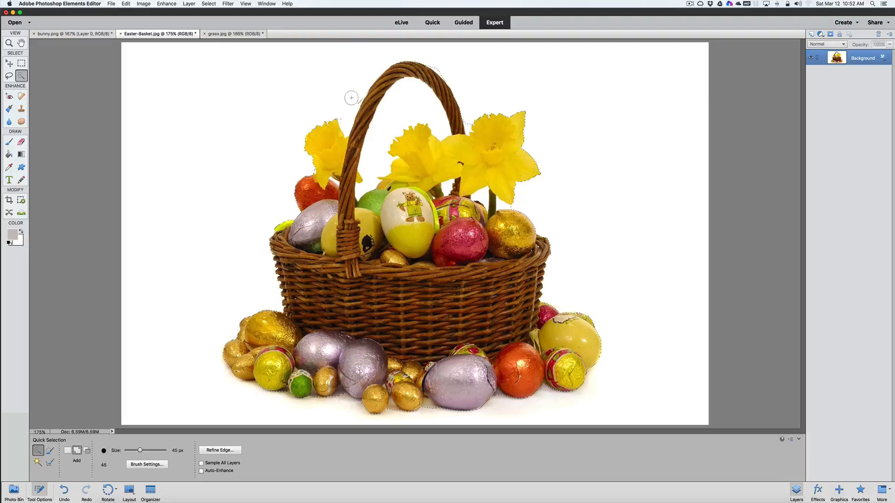
Subtract the white background areas on both outer sides of the basket handle from the selection
key(alt)
key(alt)
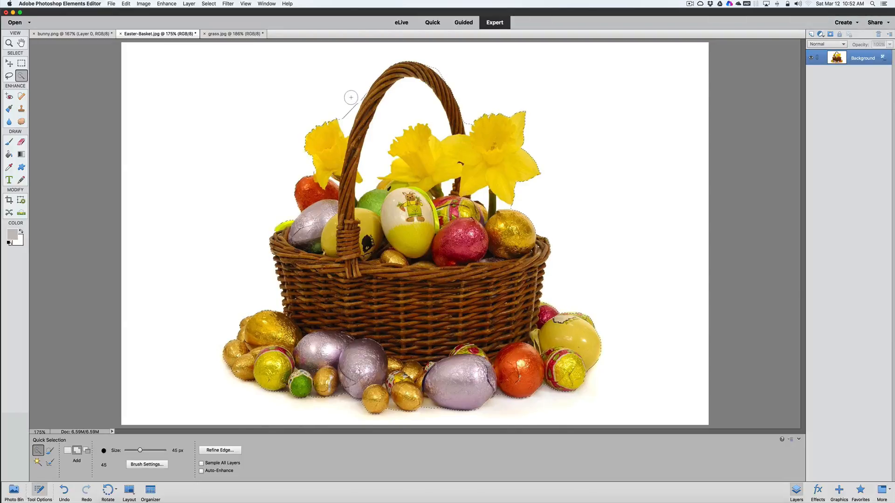
drag(355, 96, 348, 116)
scroll(348, 116, up, 3)
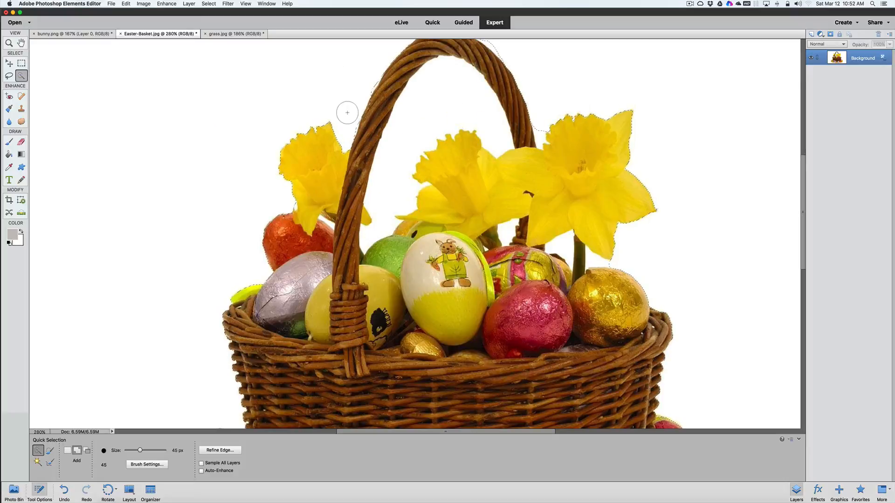
scroll(347, 113, down, 5)
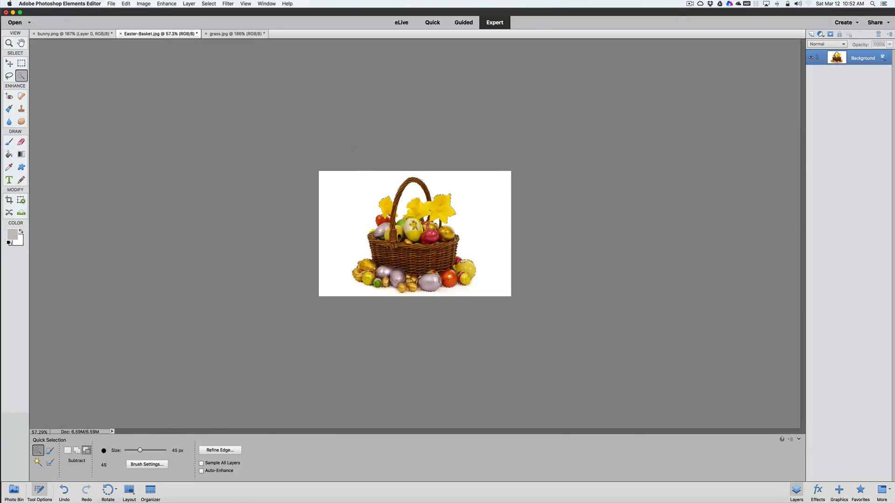
scroll(352, 147, up, 5)
scroll(353, 180, down, 6)
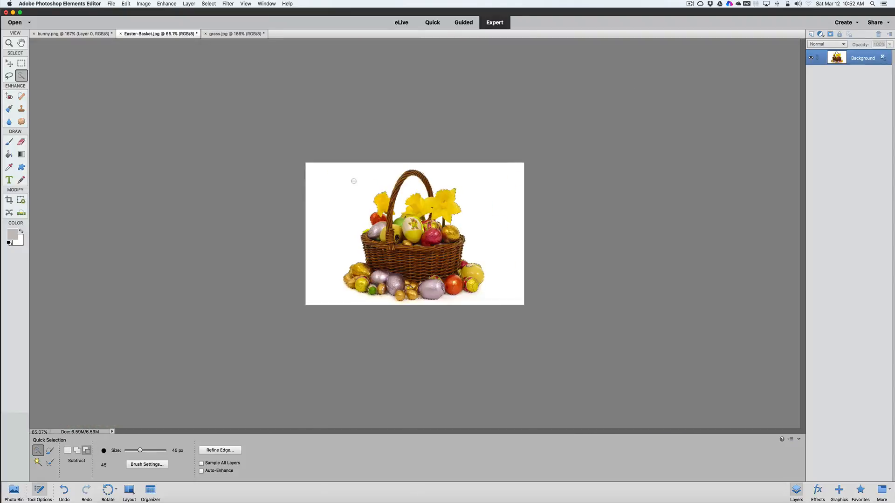
scroll(353, 181, up, 4)
scroll(352, 180, down, 2)
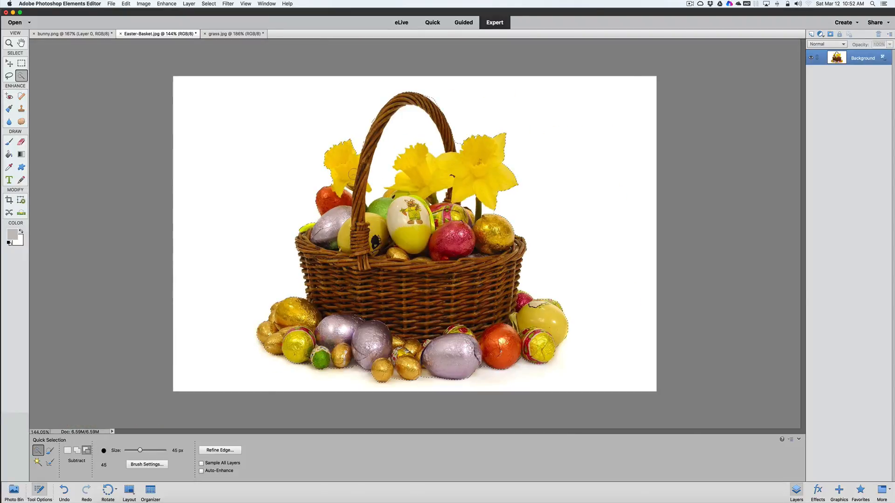
alt+click(434, 95)
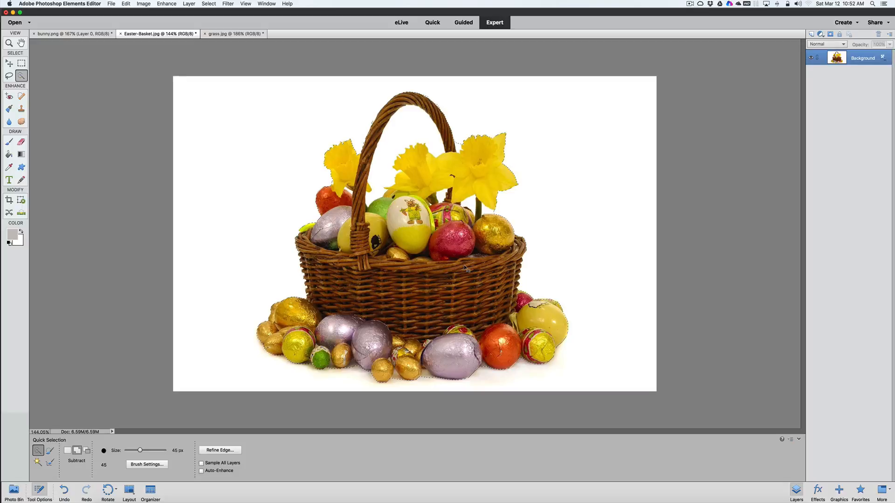
Copy the selected basket to a new layer and hide the Background layer
key(super+j)
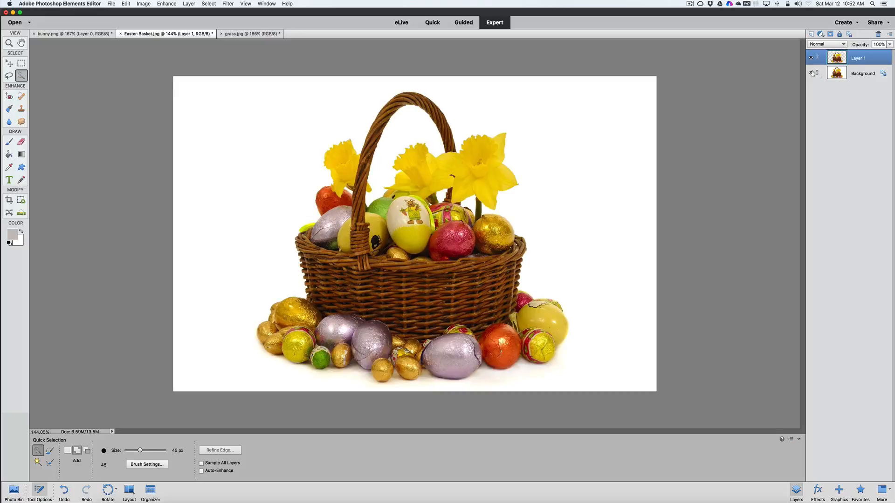
click(811, 73)
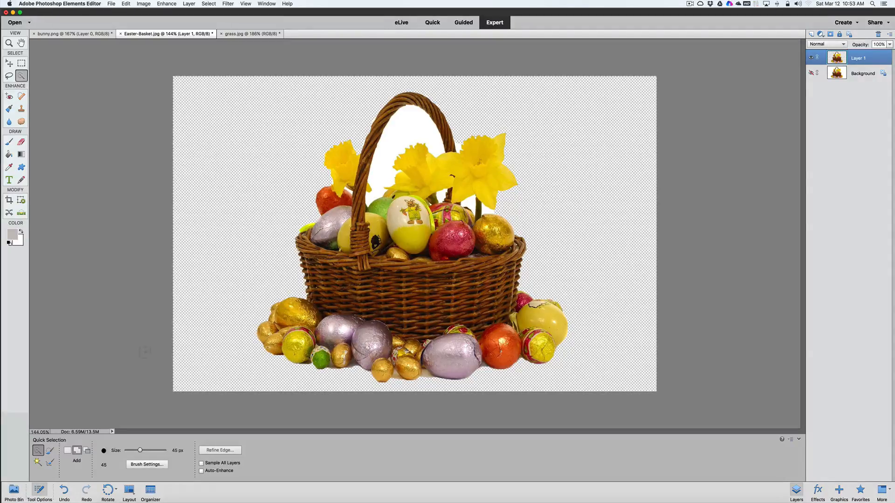
Remove the white areas inside the basket handle, reducing the Quick Selection brush to 20 px for the small gaps
click(392, 141)
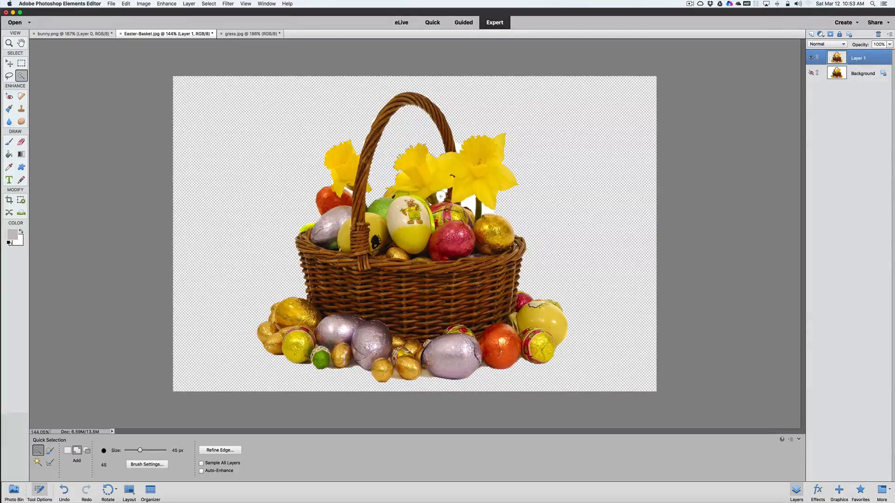
key(bracketleft)
key(bracketleft)
key(bracketleft)
key(bracketright)
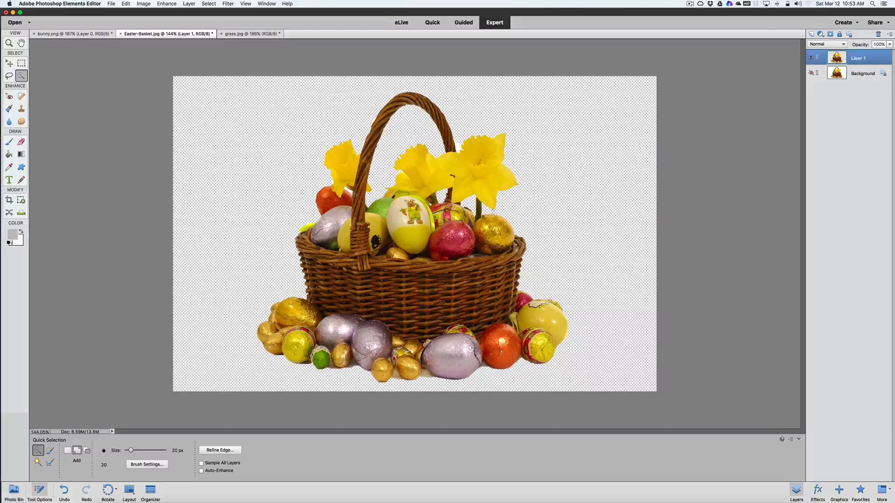
Delete the white patches around the orange egg and the flower beside the handle, using a 7 px selection brush
scroll(355, 188, up, 10)
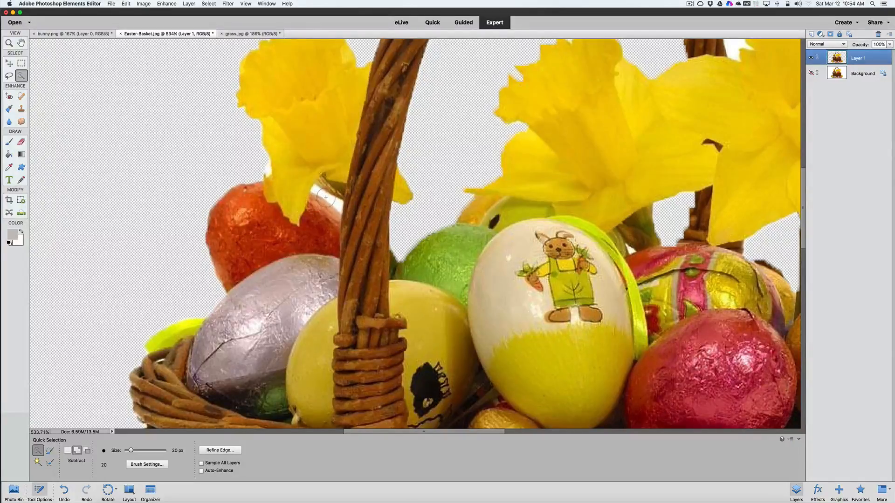
key(bracketleft)
key(bracketleft)
key(bracketleft)
key(bracketleft)
key(Delete)
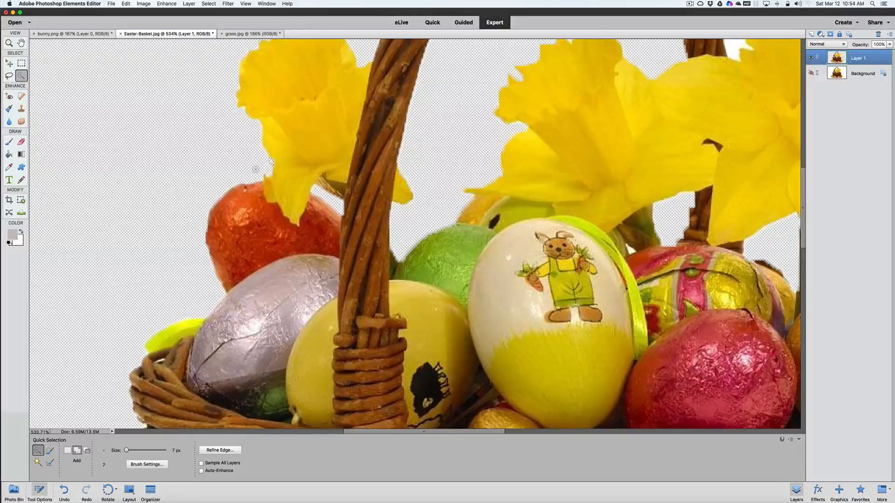
Examine the edges of the basket cutout around the flowers, eggs and handle for leftover white background
scroll(255, 169, up, 10)
scroll(256, 168, down, 10)
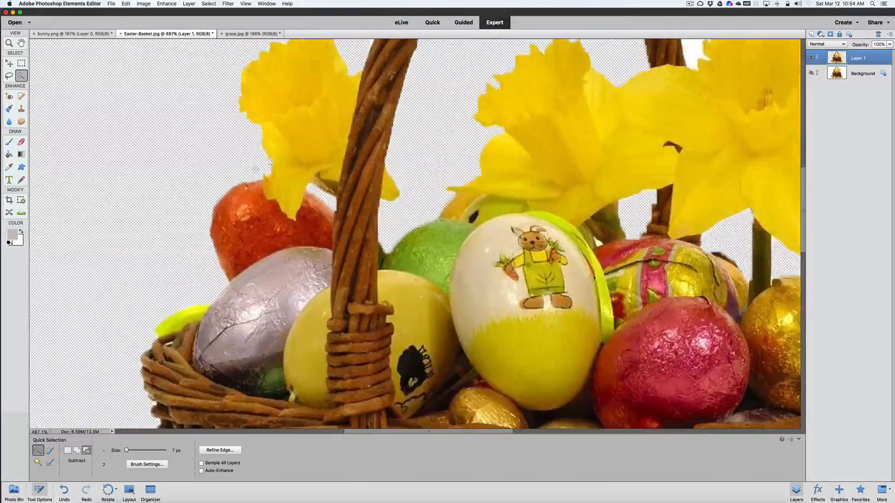
scroll(255, 169, down, 8)
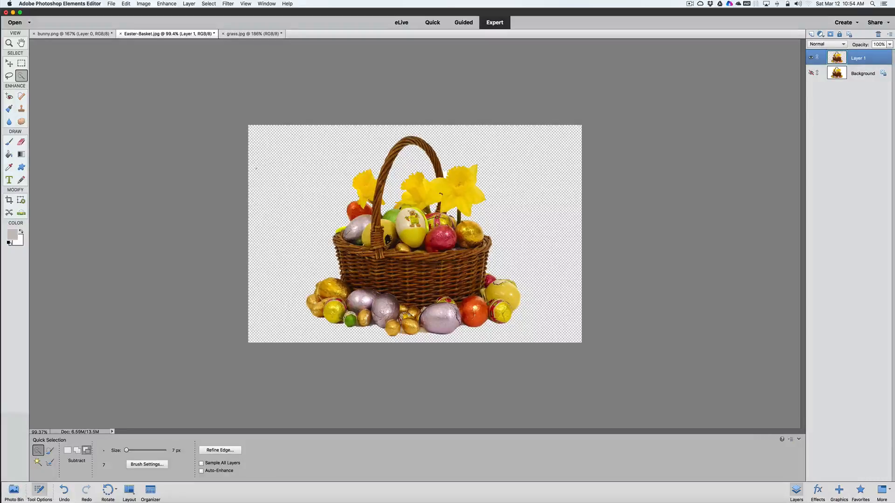
scroll(280, 191, up, 5)
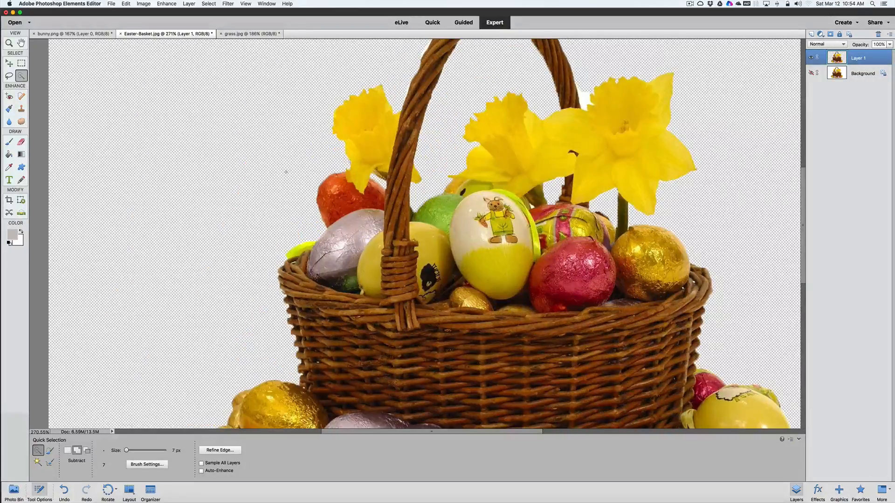
scroll(281, 176, right, 3)
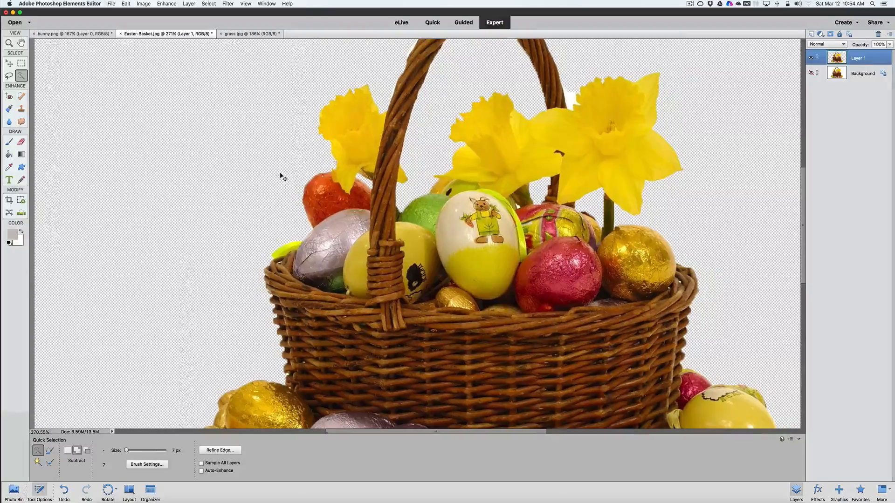
key(alt)
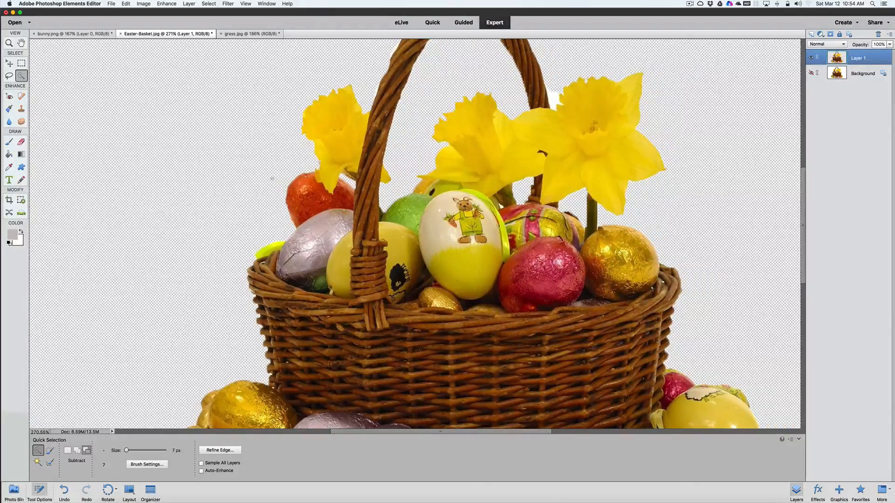
scroll(272, 178, up, 5)
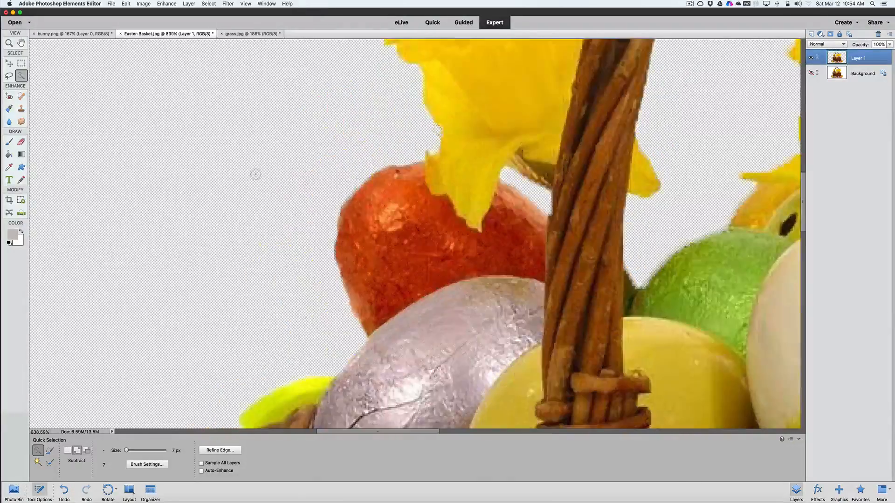
scroll(256, 174, up, 3)
scroll(256, 174, down, 8)
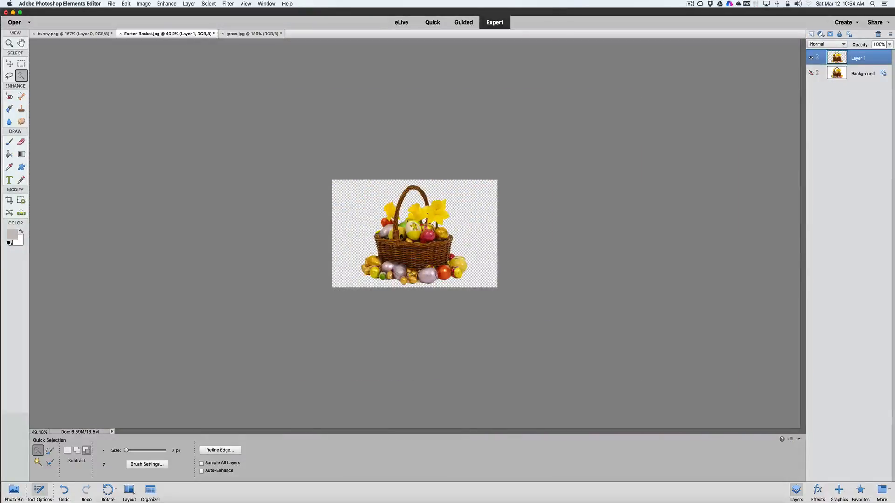
scroll(414, 234, up, 4)
scroll(414, 234, down, 3)
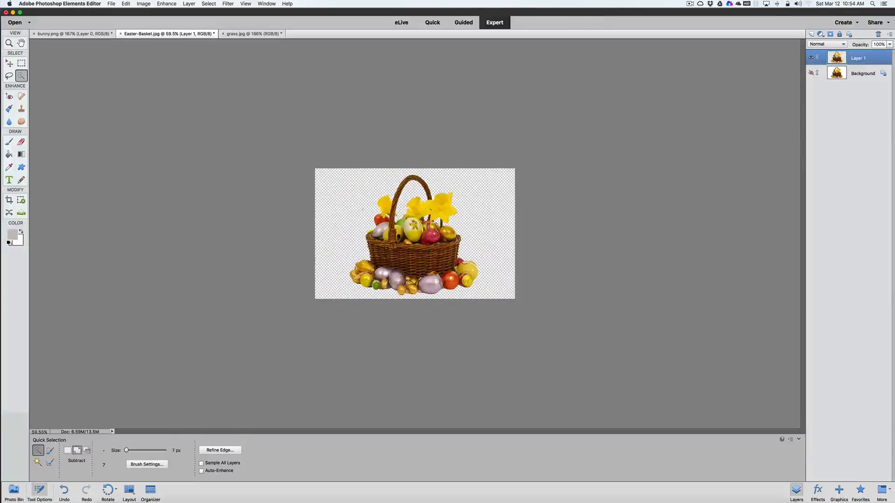
scroll(415, 233, up, 2)
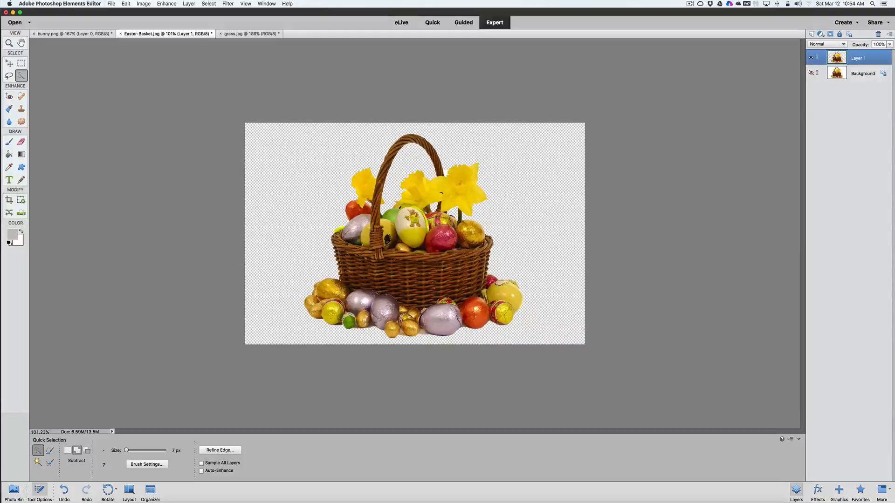
Crop the basket image tighter on both sides of the eggs, keeping its full height
key(c)
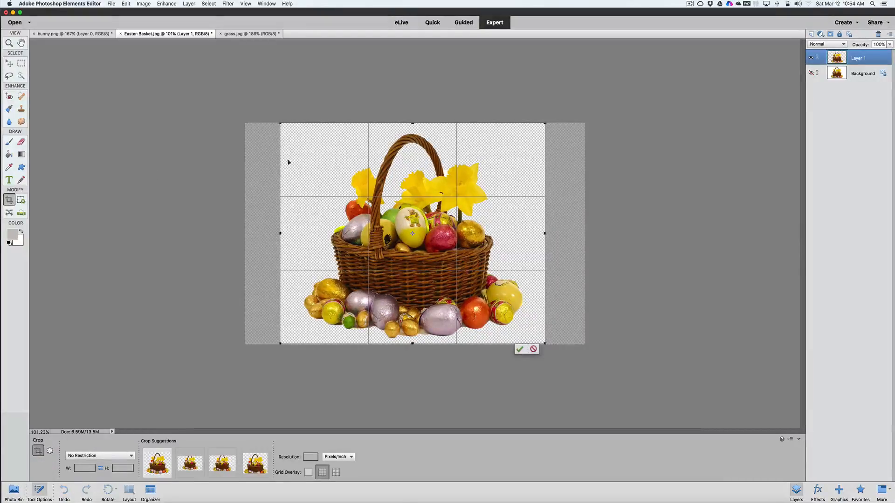
drag(278, 233, 291, 232)
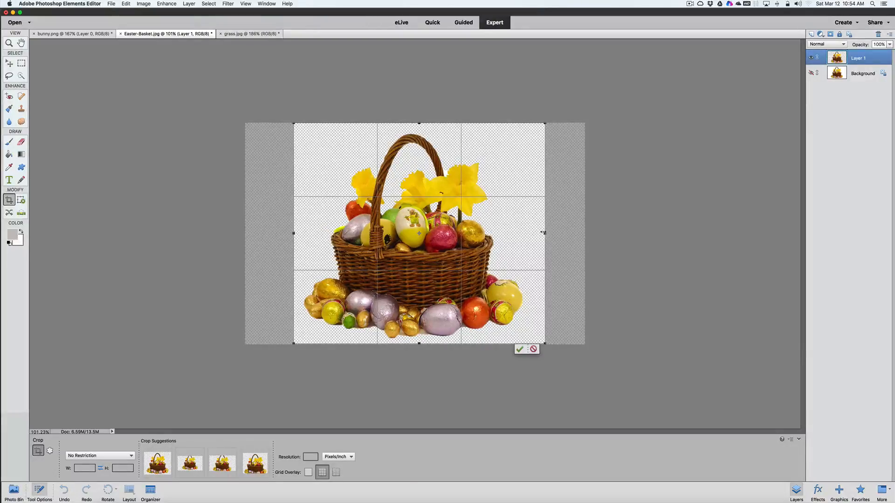
drag(535, 231, 529, 235)
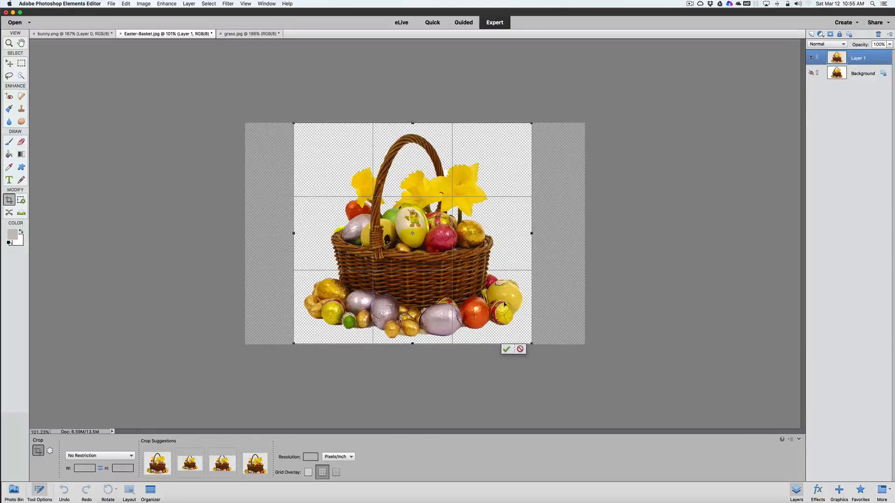
click(505, 350)
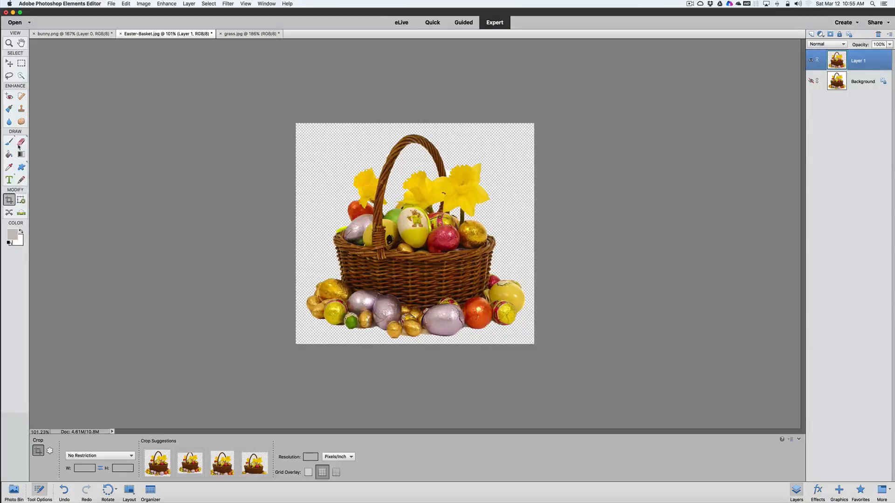
Look over the bunny and grass images that go with the basket cutout
click(21, 76)
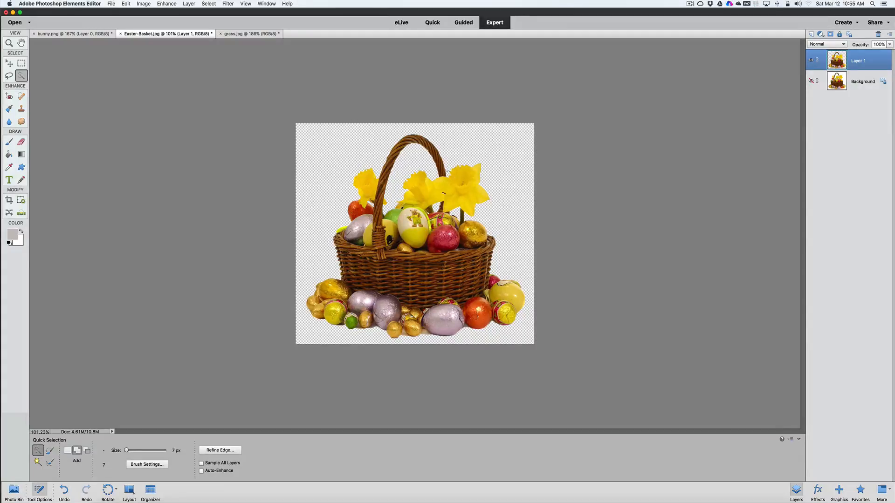
click(209, 3)
click(207, 22)
click(87, 36)
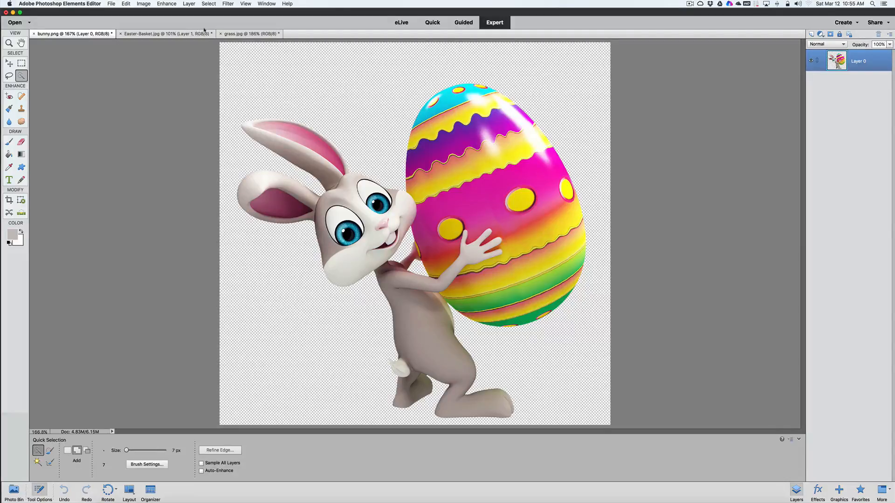
click(246, 35)
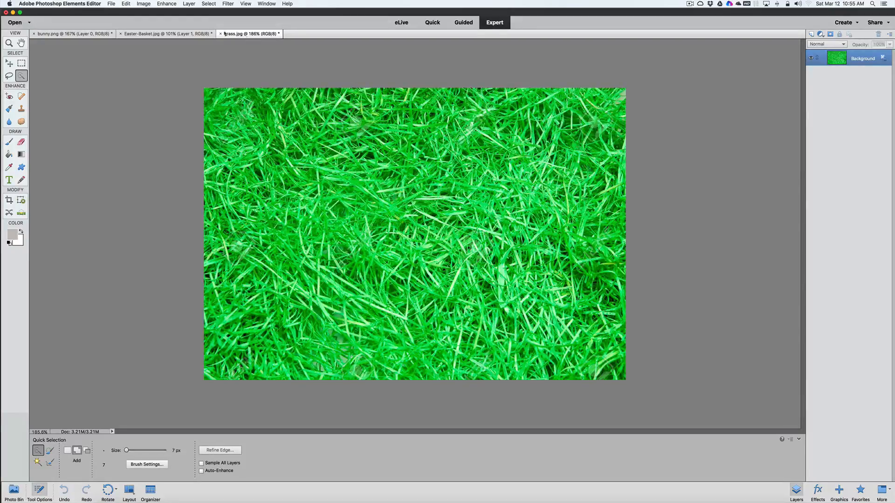
Create a blank file named Card, 5 x 7 inches at 300 pixels/inch, in RGB Color with a white background
click(113, 6)
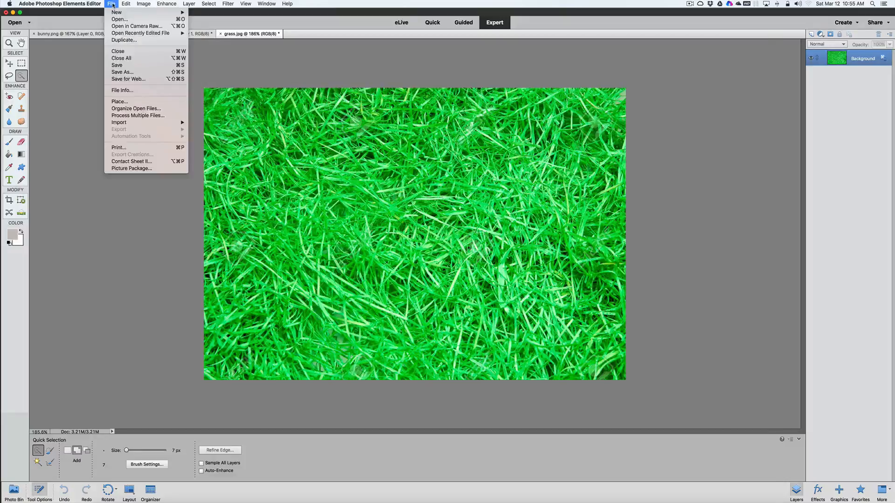
mouse_move(114, 12)
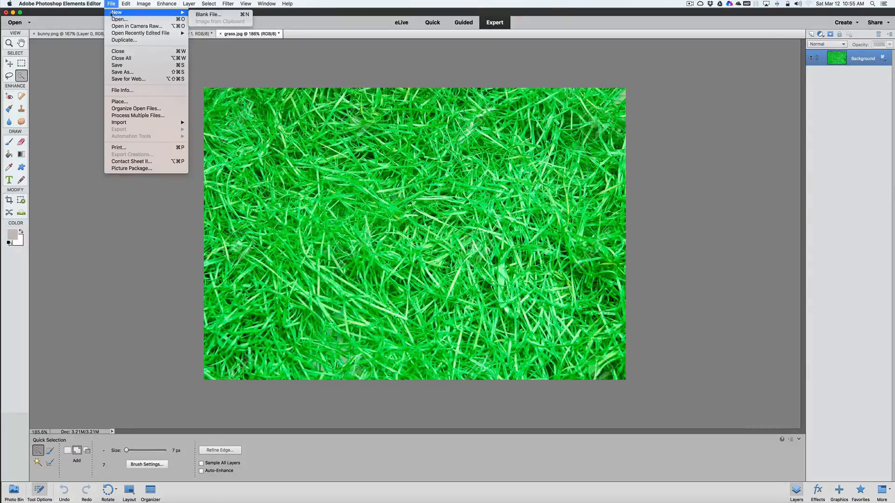
click(207, 15)
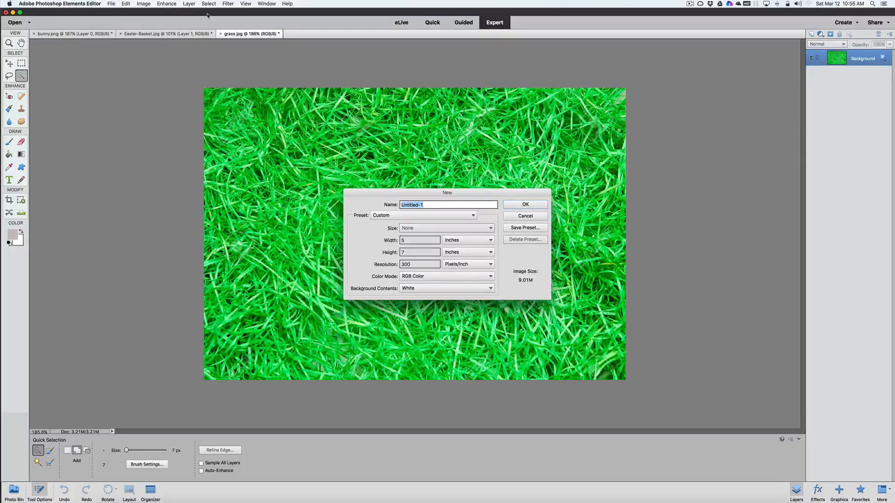
text(Card)
click(410, 241)
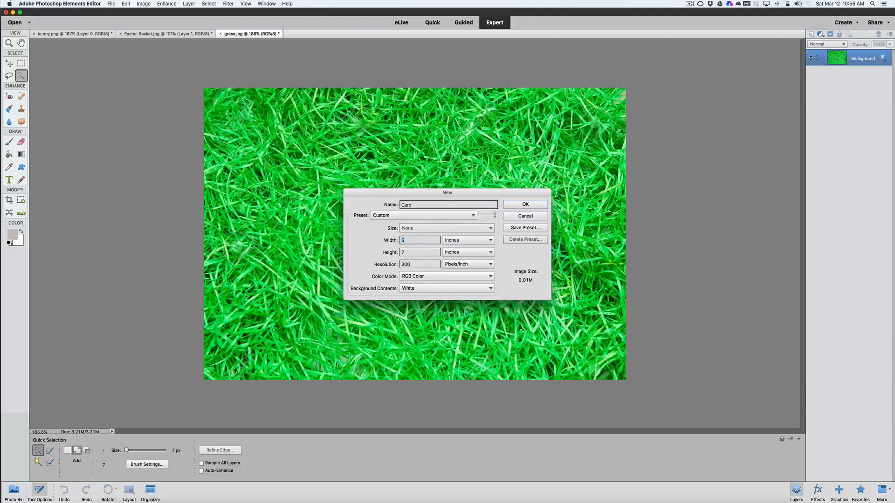
click(521, 206)
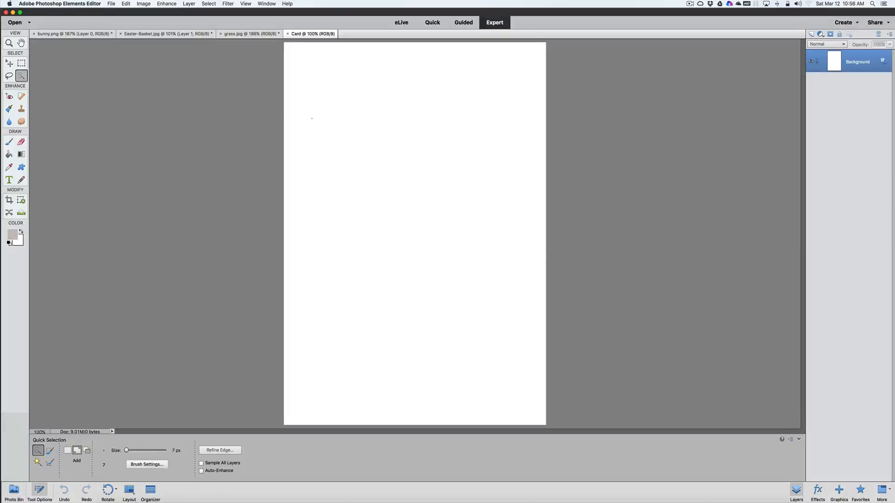
Select the entire grass.jpg image and copy it
click(254, 34)
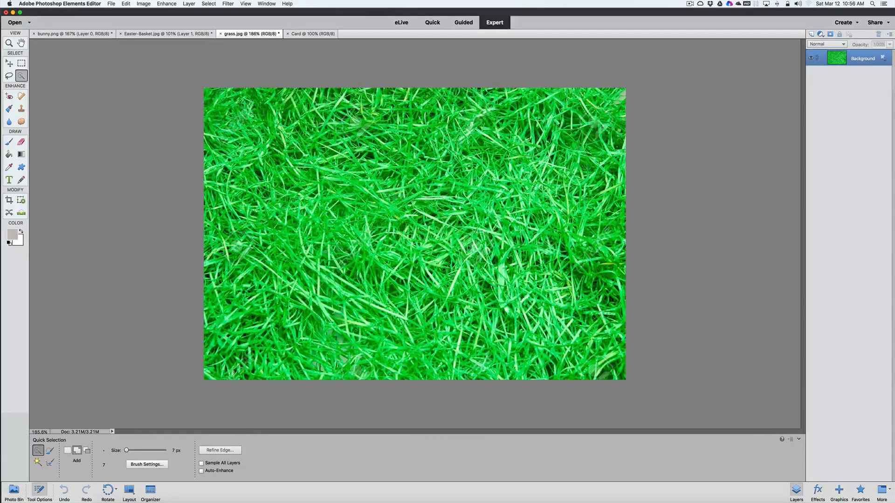
key(super+a)
click(208, 4)
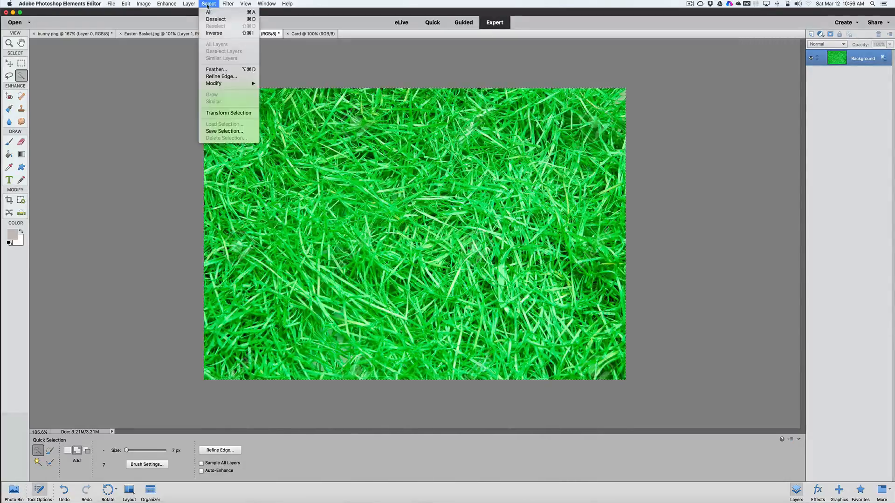
click(208, 4)
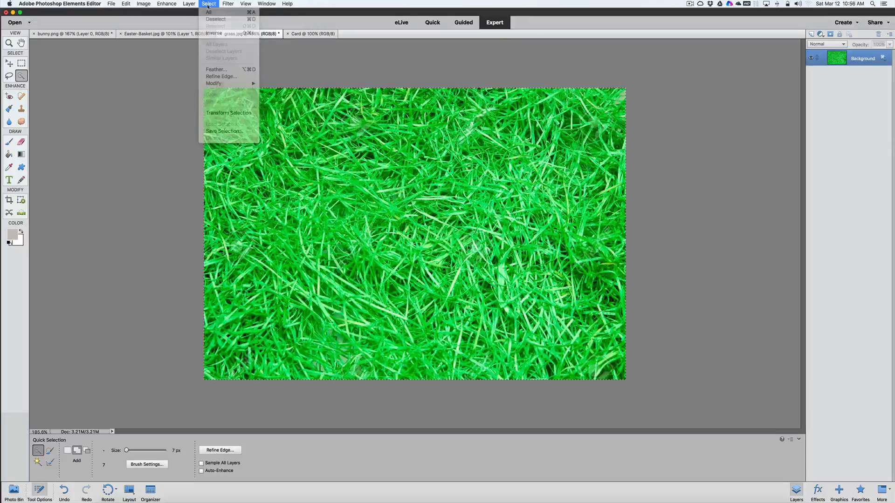
click(127, 4)
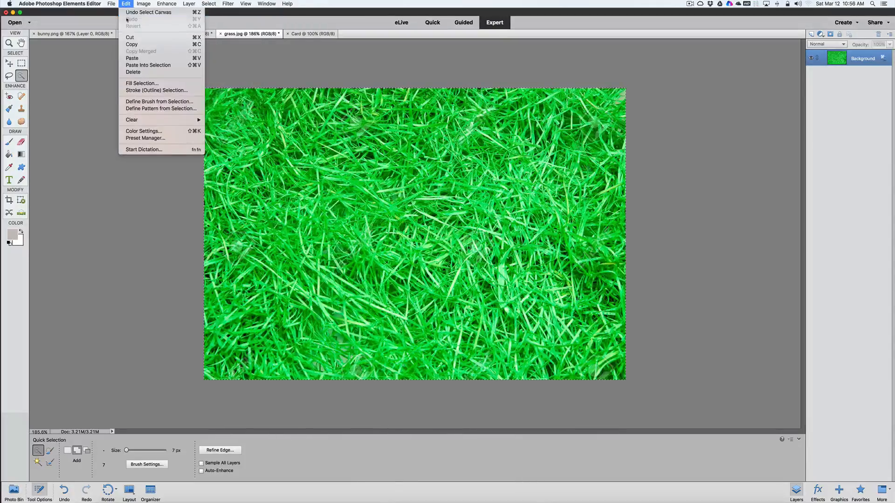
click(132, 44)
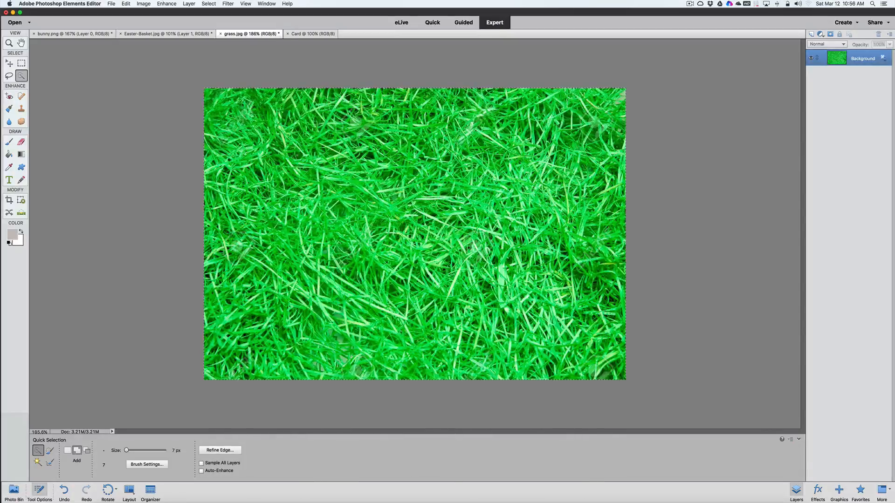
Paste the copied grass into the Card document as a new layer
click(317, 34)
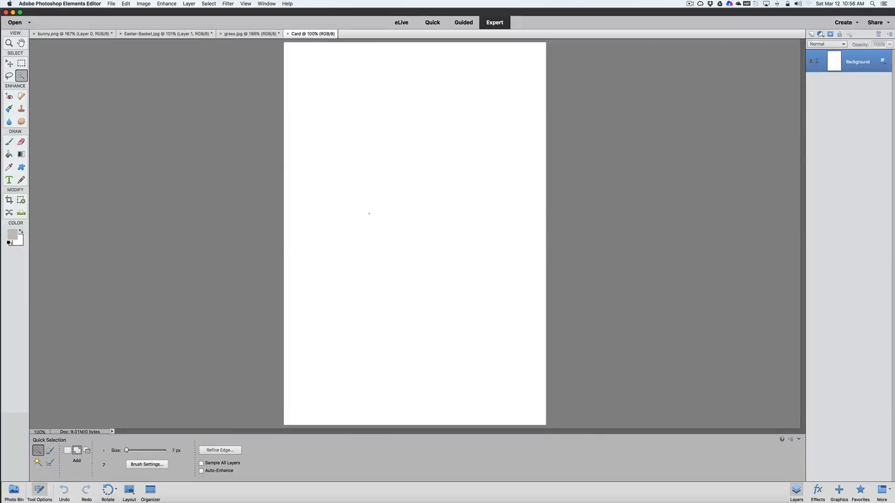
key(super+space)
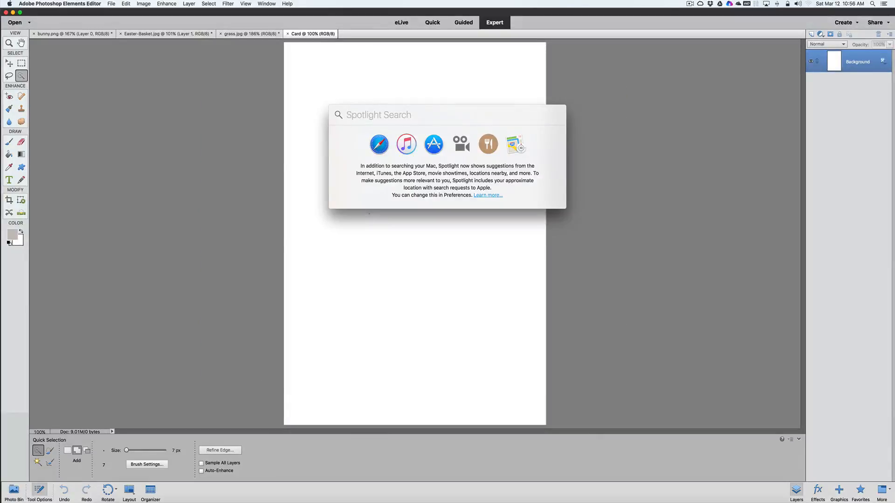
key(Escape)
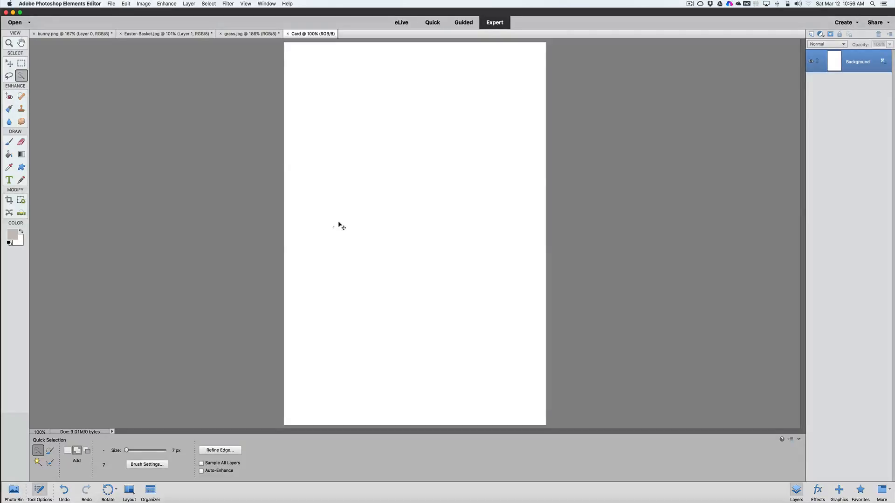
key(super+v)
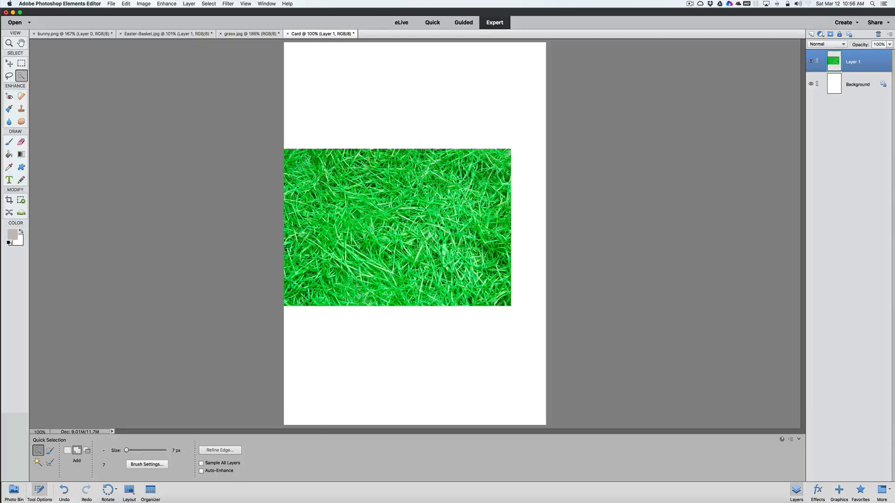
Move the grass toward the top of the card and scale it proportionally to about 117% to span the card's width
click(9, 63)
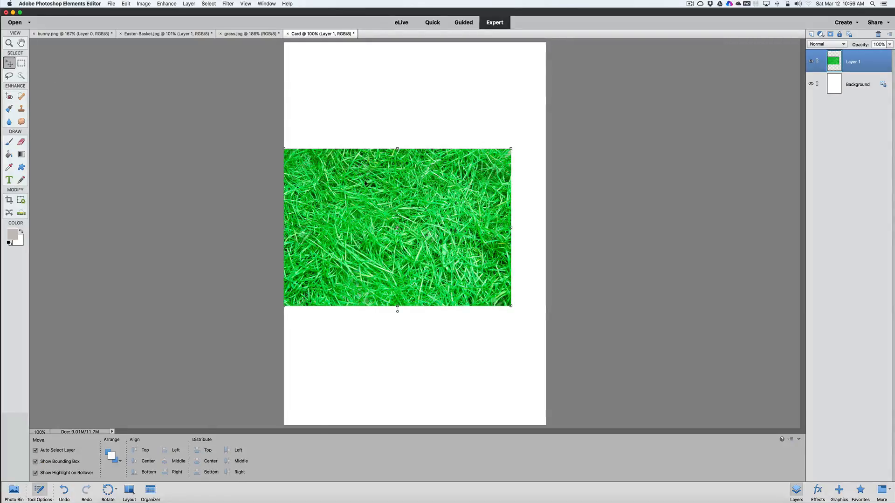
drag(370, 191, 394, 164)
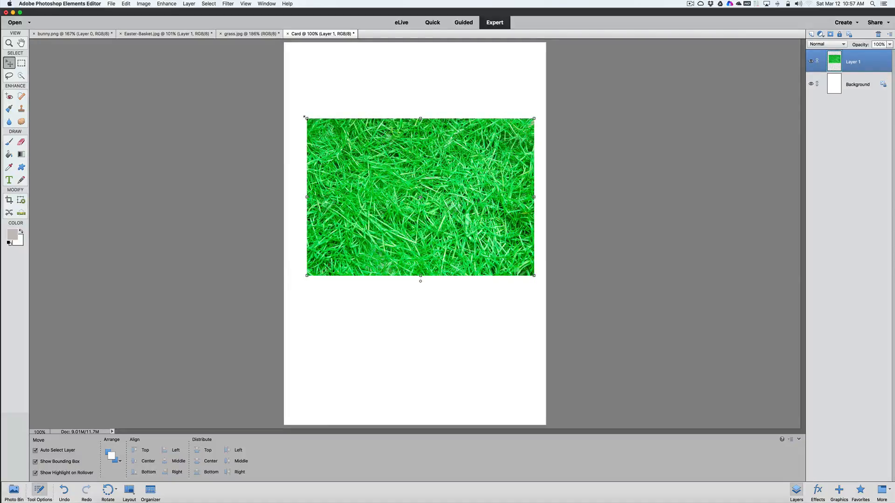
drag(304, 116, 292, 44)
drag(413, 124, 423, 110)
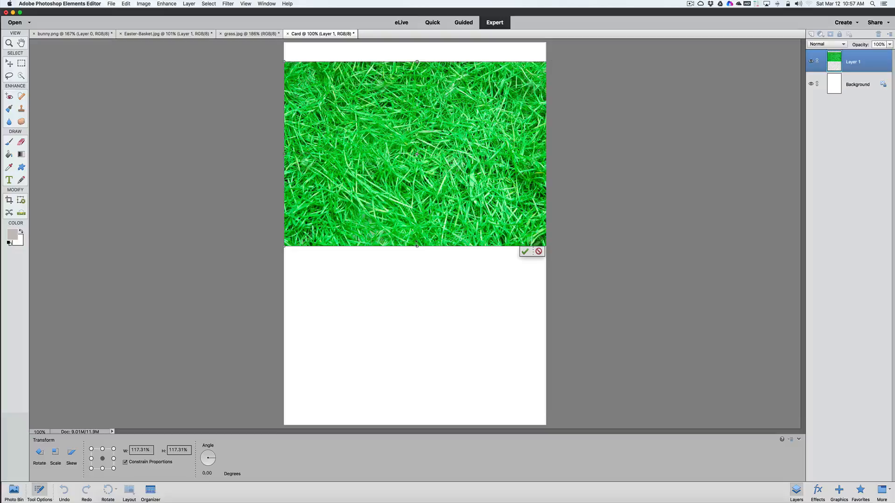
Stretch the grass vertically to about 243% so it covers the card's full height, and apply the transformation
drag(416, 246, 415, 317)
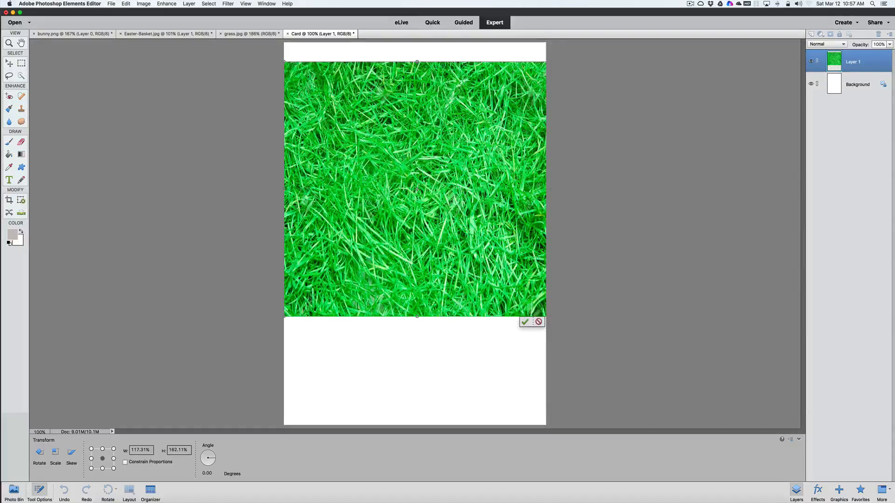
drag(415, 61, 414, 47)
drag(417, 160, 417, 184)
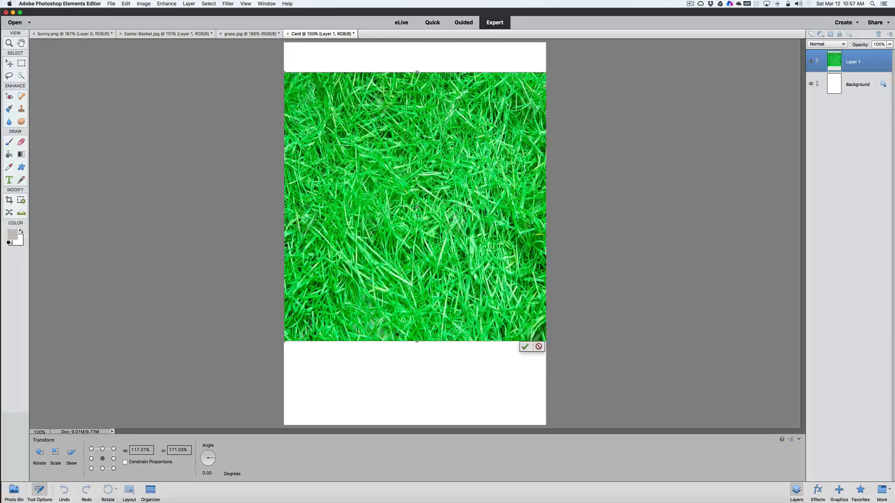
drag(417, 342, 416, 442)
drag(417, 72, 417, 43)
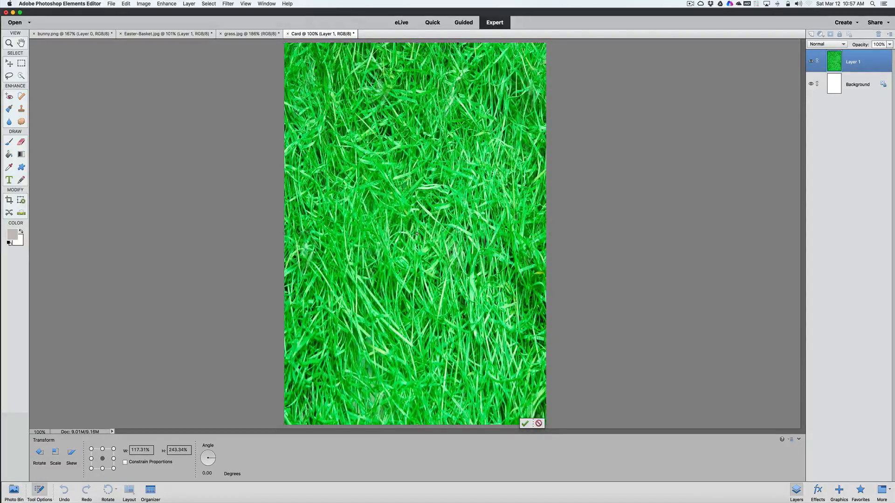
click(523, 423)
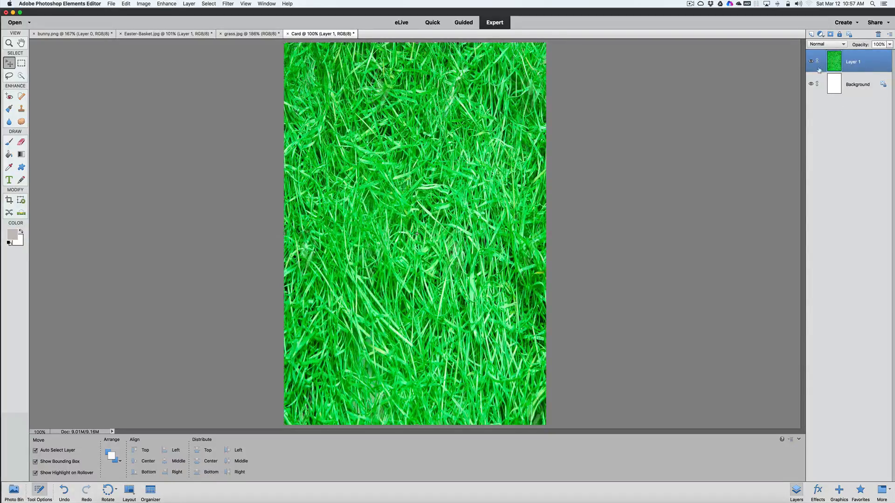
Rename the grass layer in the Card document as Grass
right_click(852, 62)
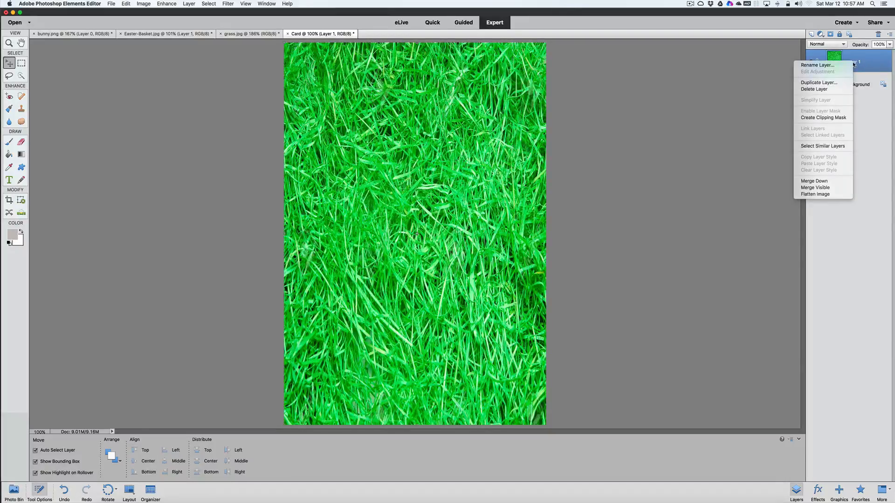
click(838, 66)
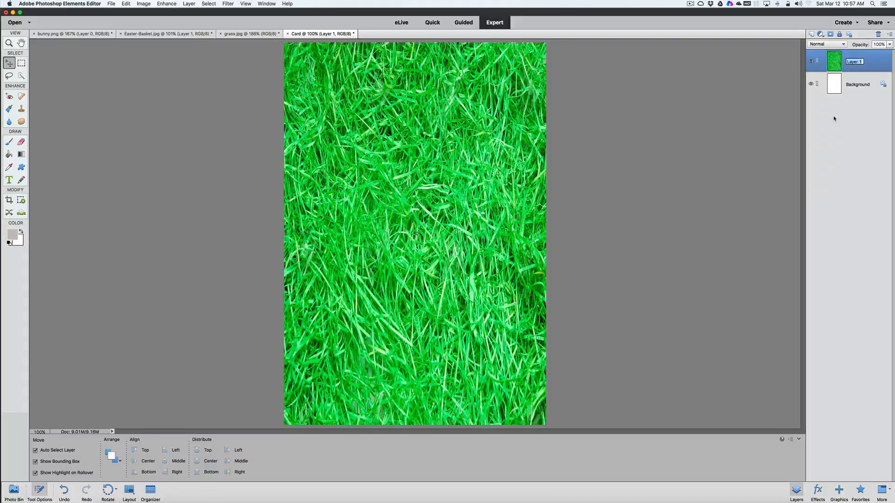
text(Grass)
key(Return)
Try to copy the basket from Easter-Basket.jpg and paste it into the Card document above the grass
click(178, 34)
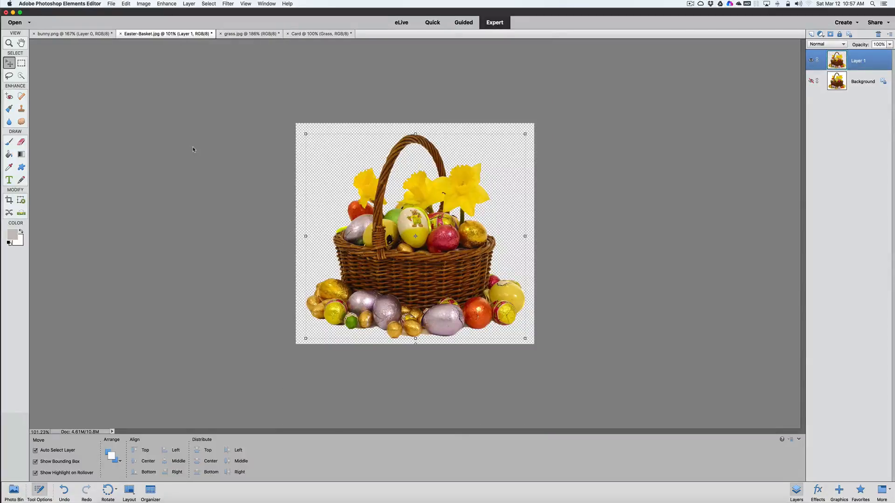
click(215, 147)
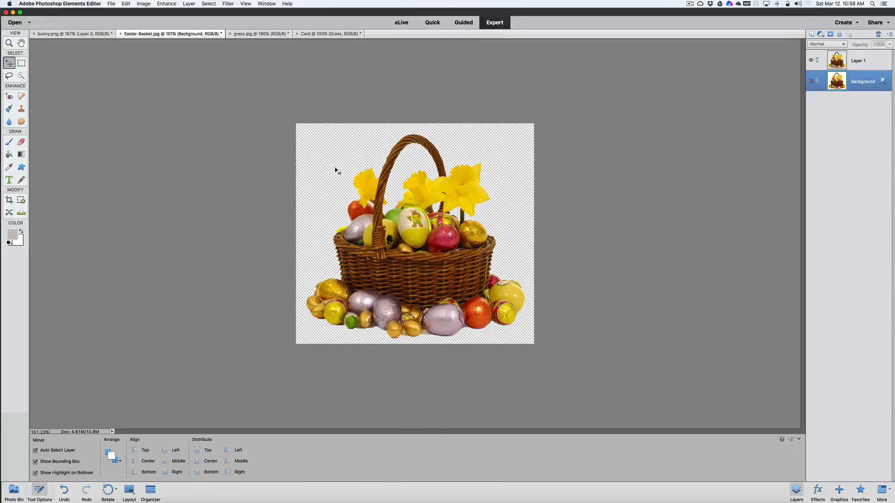
click(340, 34)
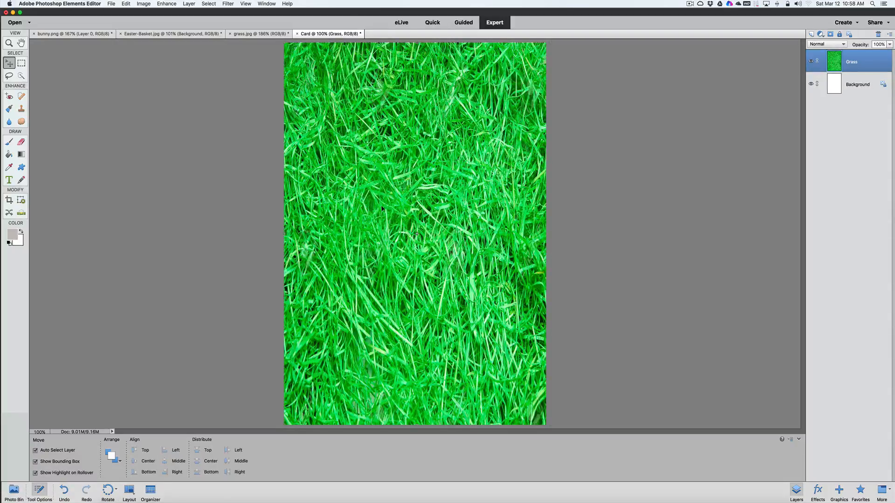
key(super+v)
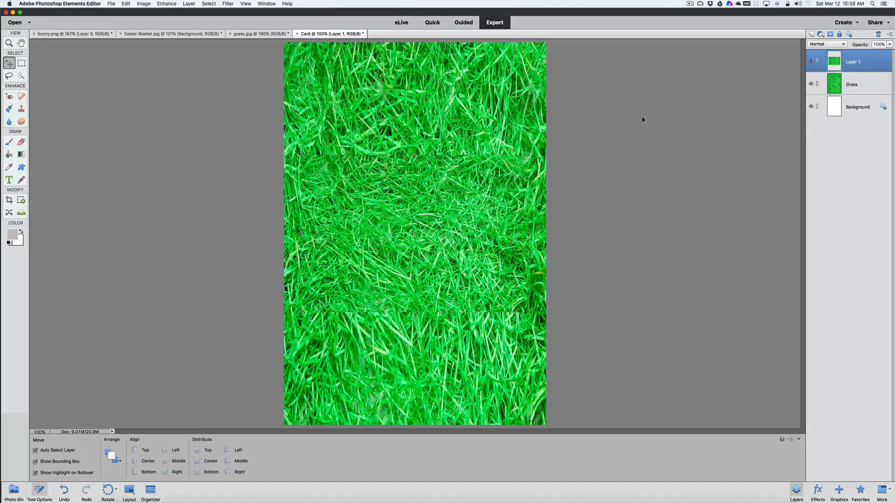
Delete the mistakenly pasted grass layer, Layer 1, from the Card document
right_click(861, 55)
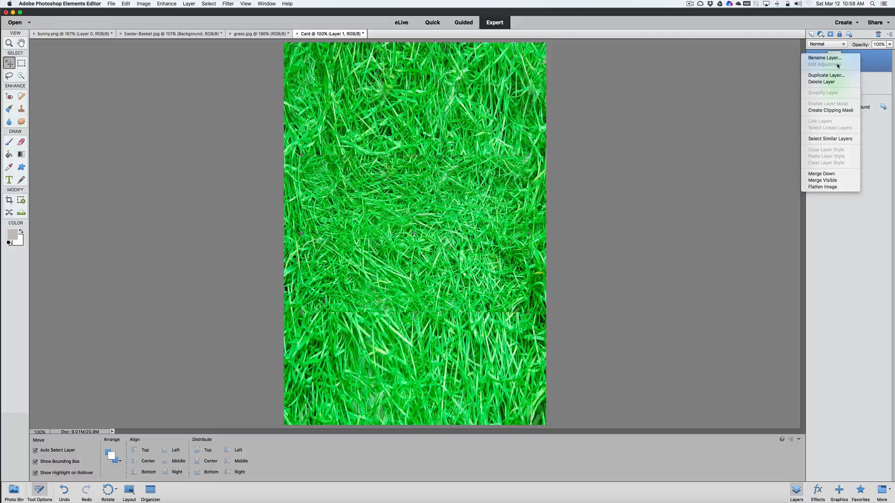
click(821, 82)
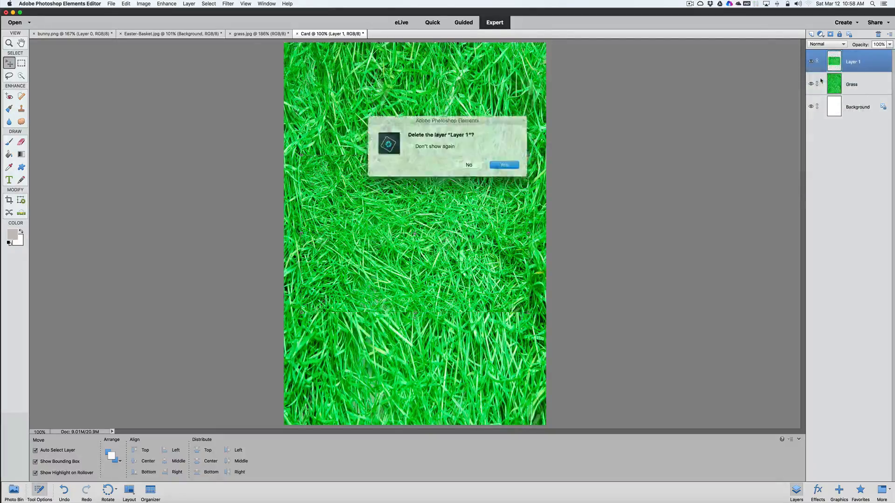
click(499, 165)
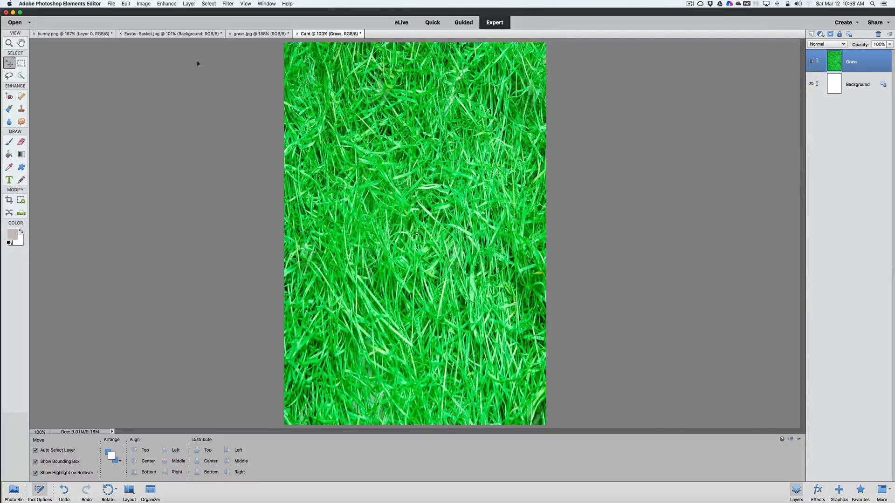
In Easter-Basket.jpg, clear the existing selection and select the entire canvas again
click(189, 33)
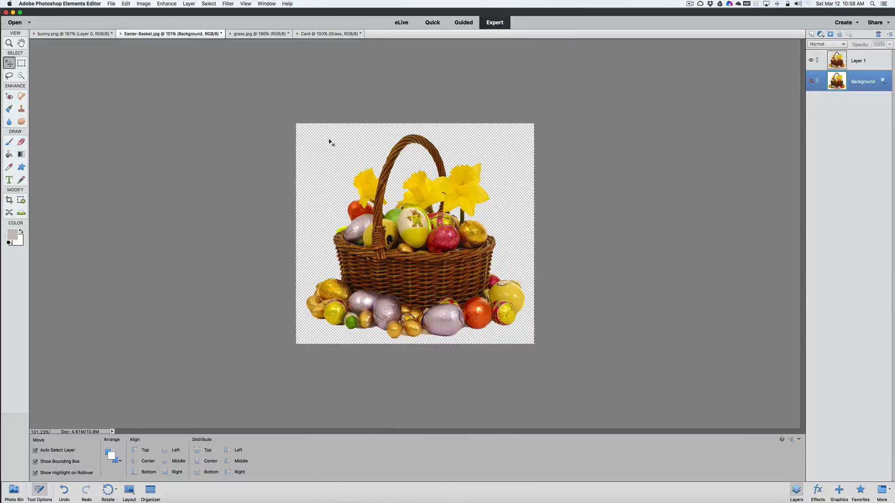
click(126, 4)
click(127, 4)
click(209, 4)
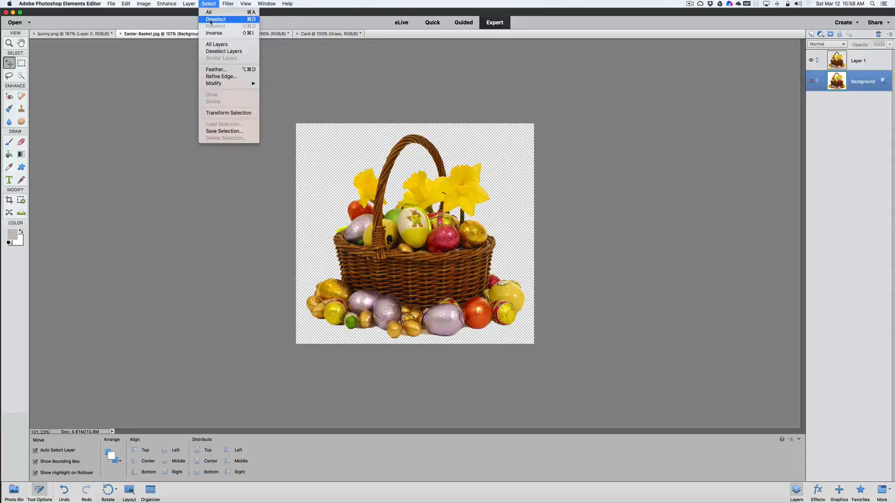
click(214, 19)
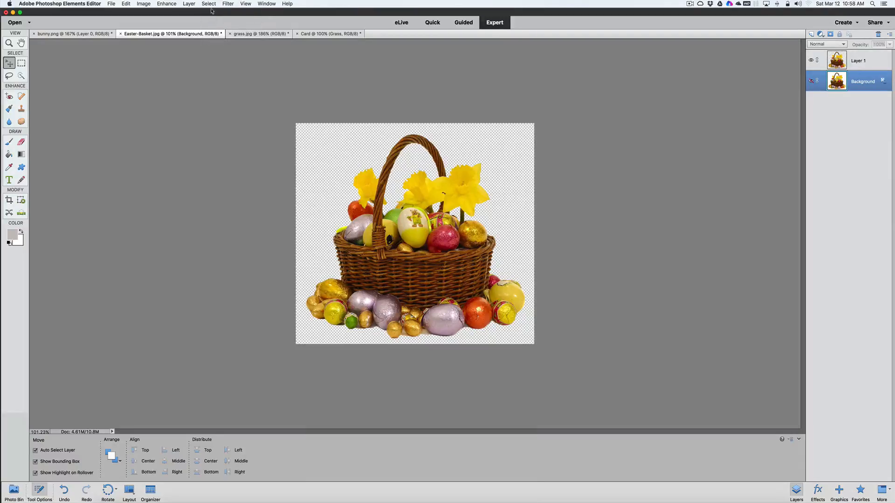
click(210, 4)
click(210, 12)
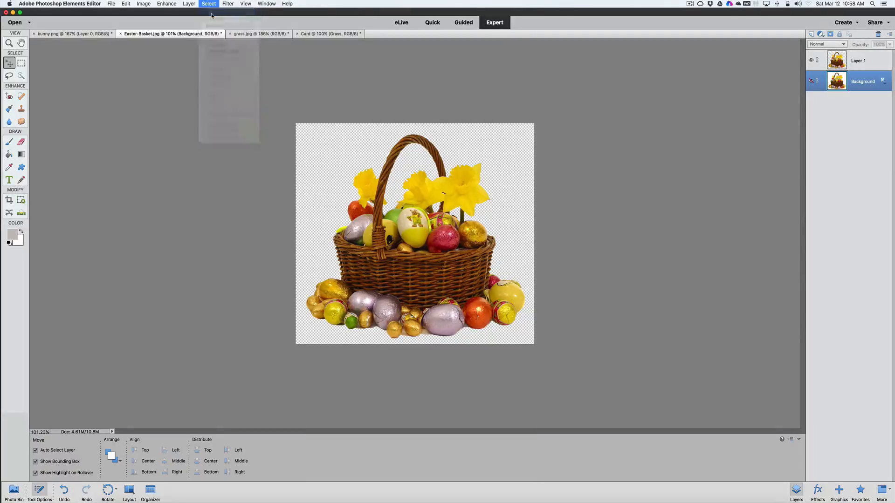
Undo the canvas selection in Easter-Basket.jpg, then reselect the whole canvas
click(125, 5)
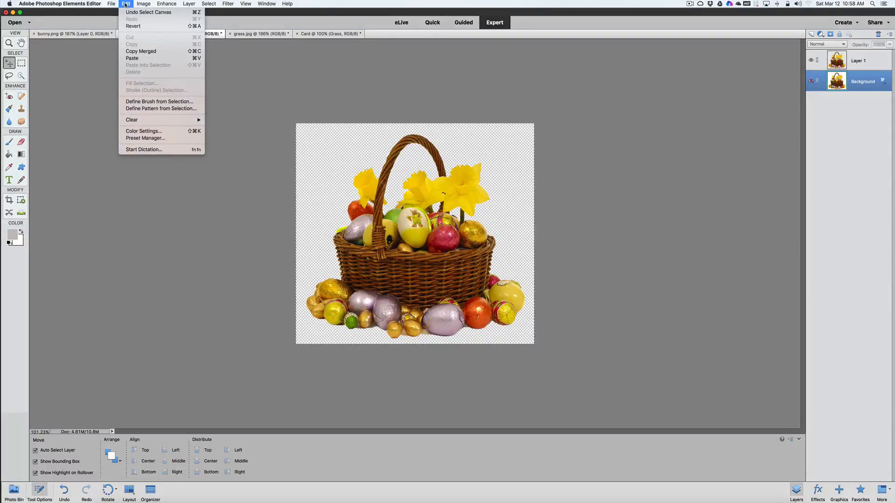
click(127, 13)
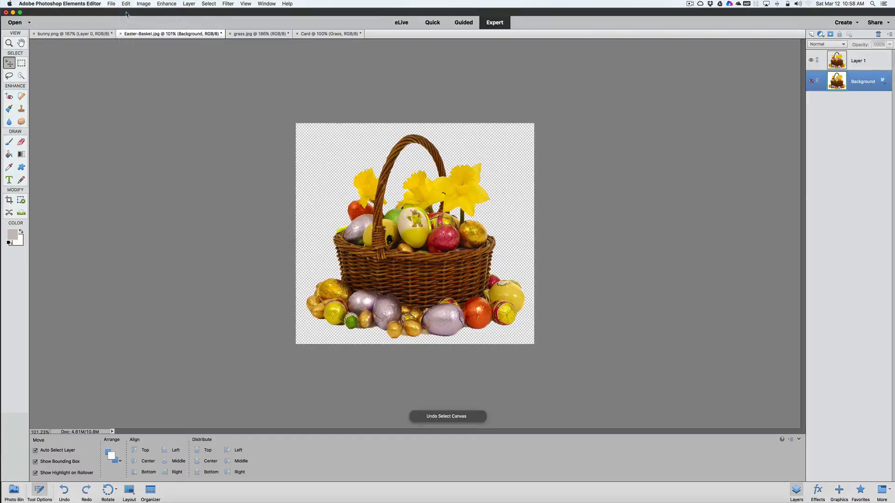
click(128, 5)
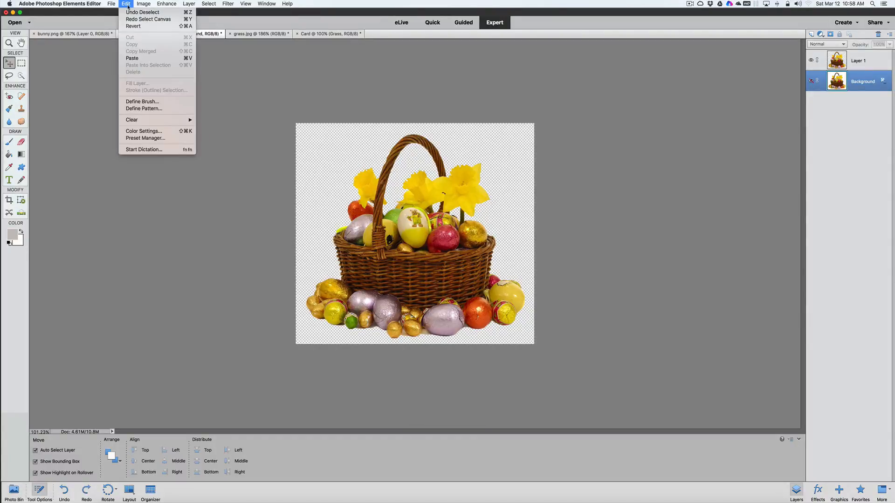
click(128, 6)
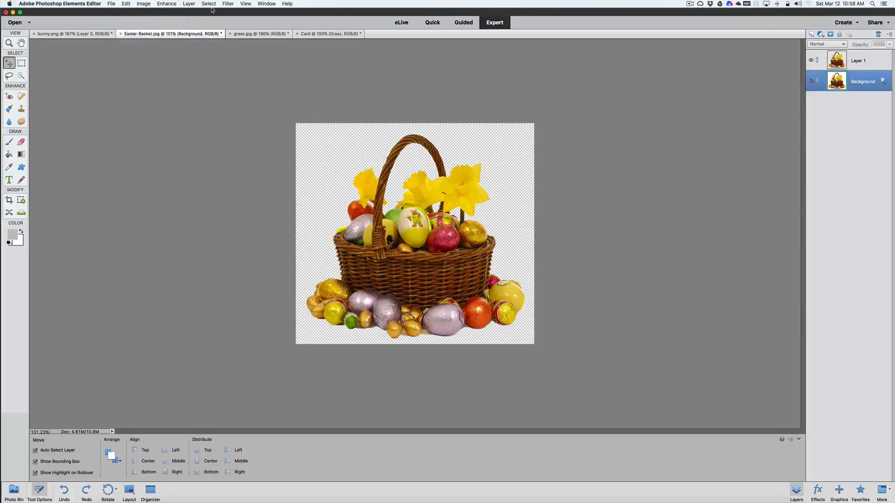
click(208, 4)
click(208, 12)
Copy the selected basket image with Copy Merged and paste it into the Card document above the Grass layer
click(126, 5)
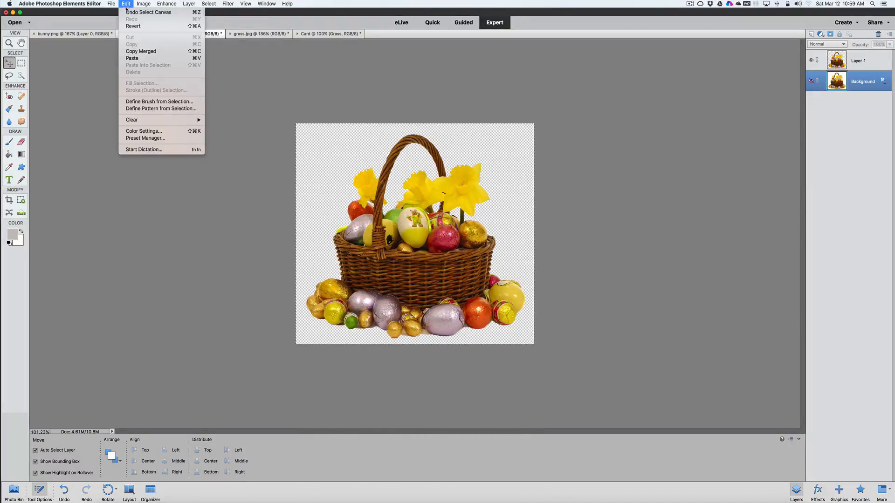
click(141, 53)
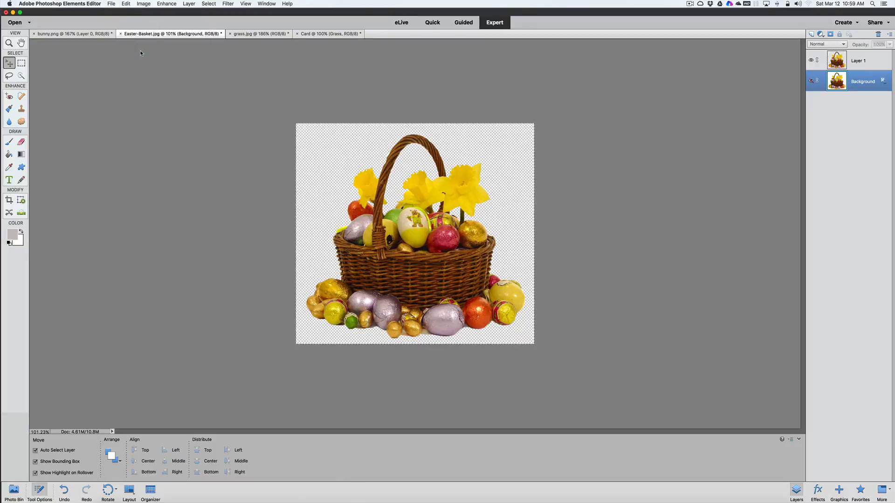
click(313, 34)
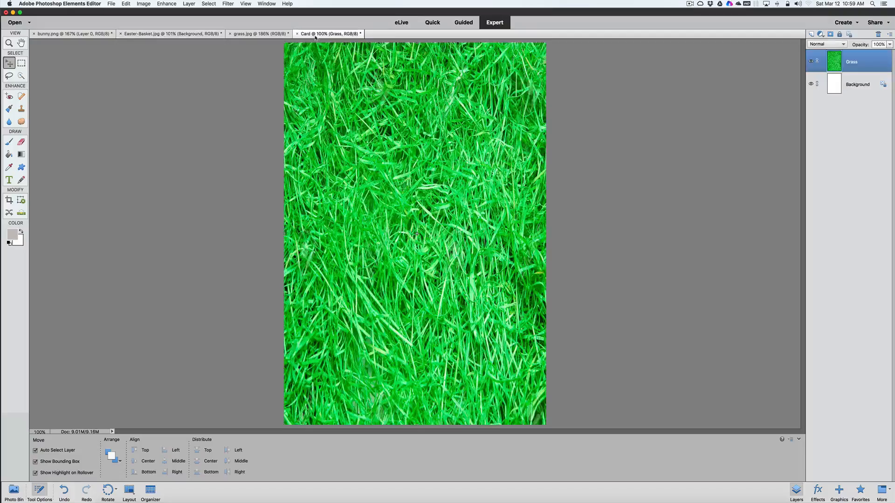
click(125, 4)
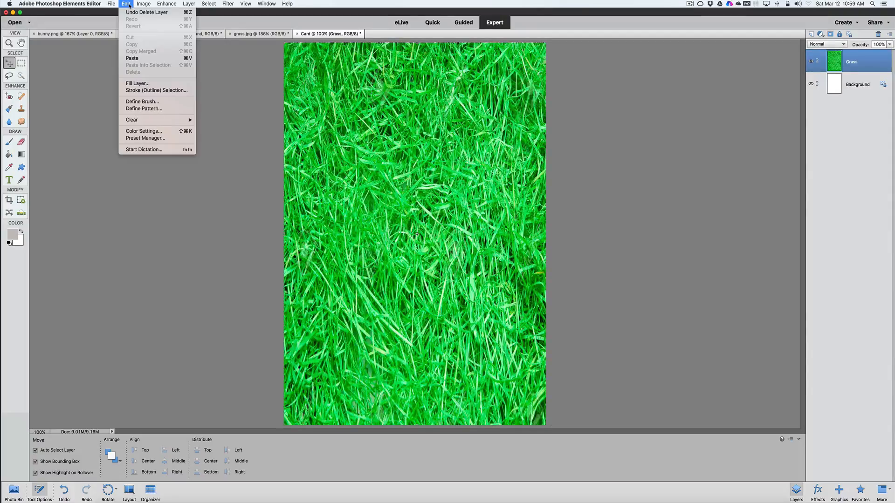
click(132, 58)
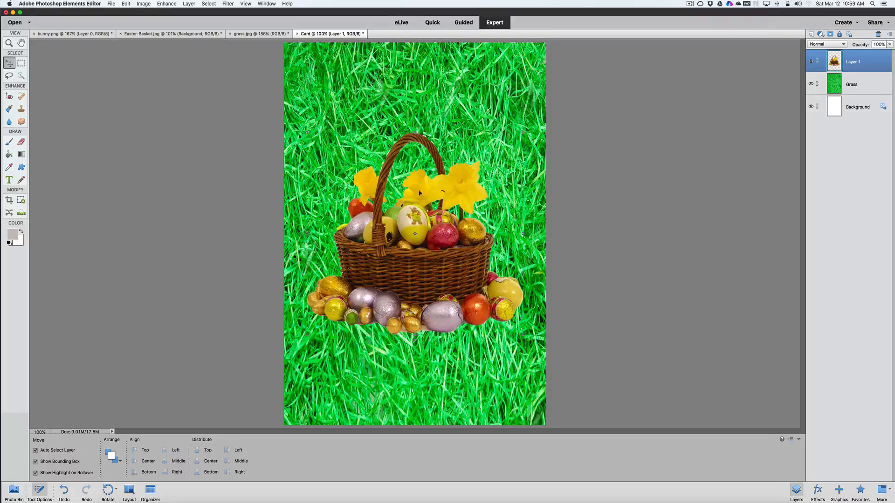
Move the basket straight down into the lower part of the card, keeping its layer selected
drag(415, 230, 416, 311)
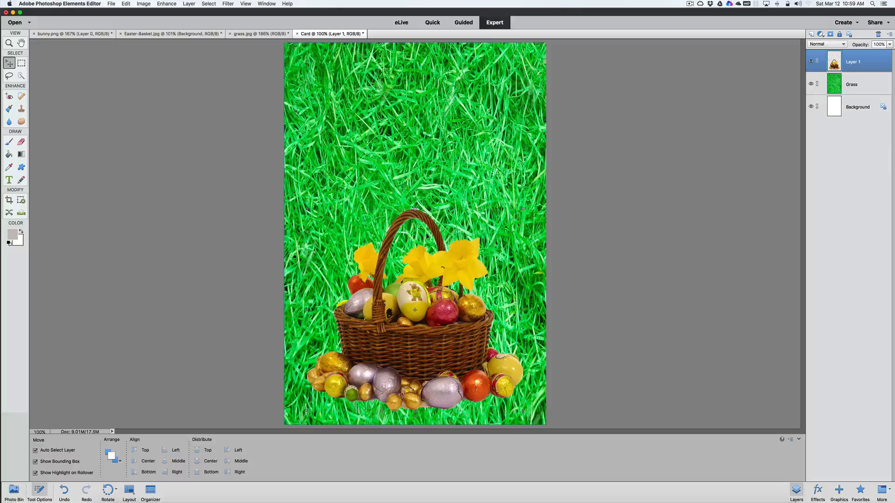
click(414, 208)
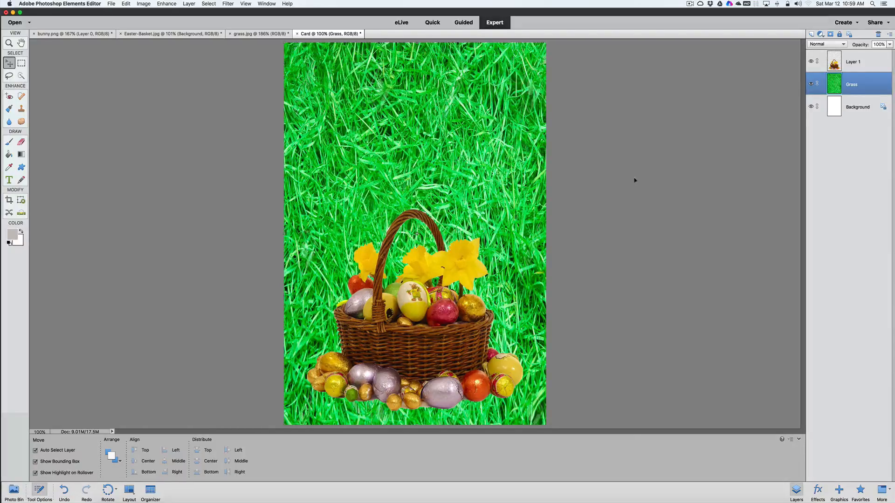
click(866, 63)
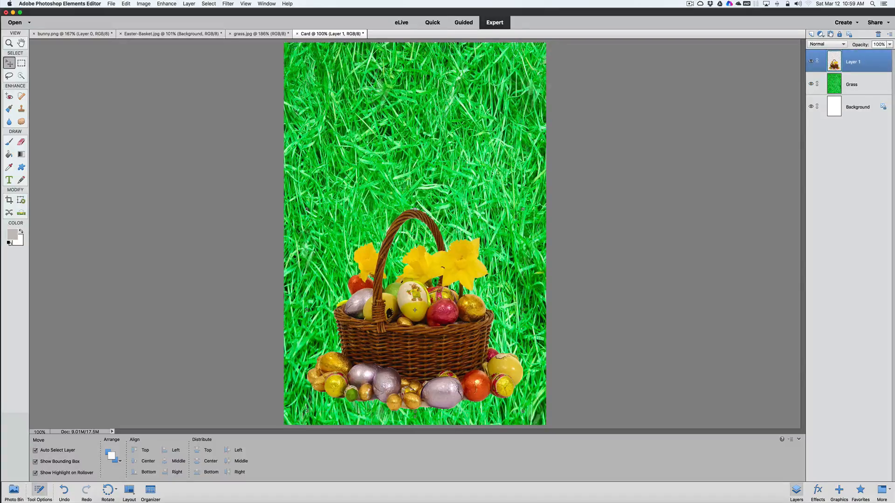
Add a layer mask to the basket layer and paint it black with a 20 px brush to clean up the basket handle's edge
click(831, 34)
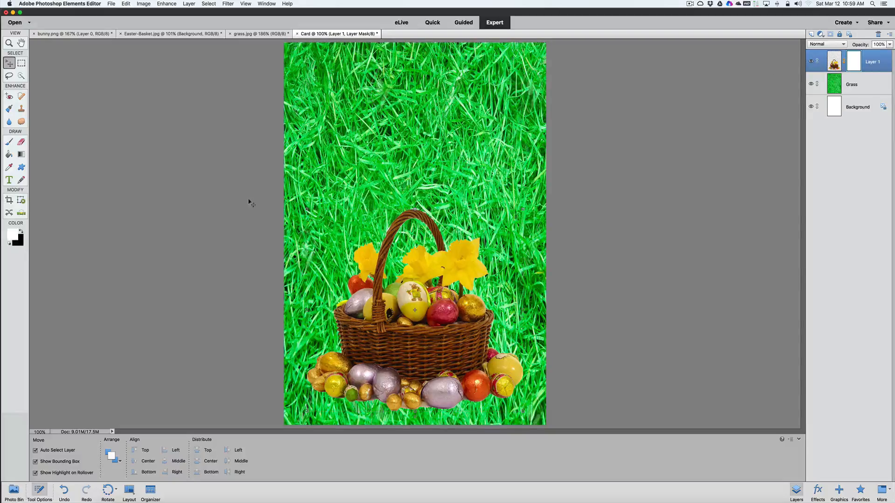
click(21, 231)
click(9, 142)
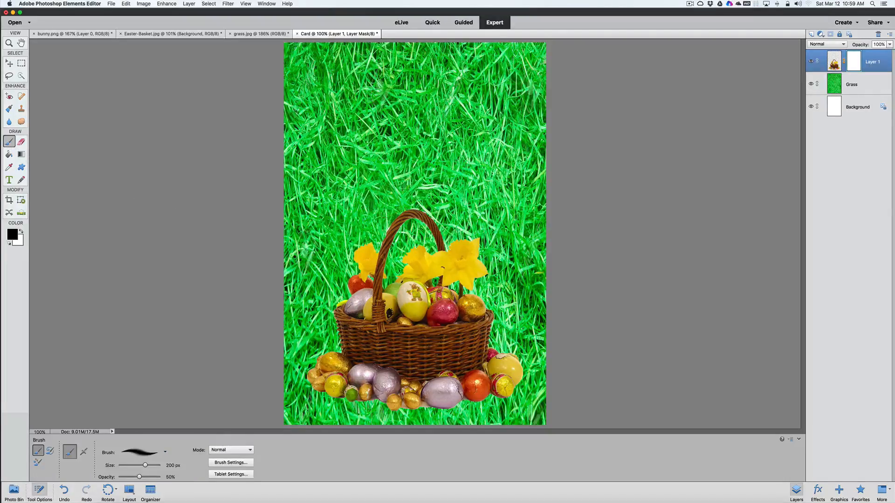
key(bracketleft)
key(bracketleft)
key(bracketleft)
key(bracketleft)
key(bracketleft)
key(bracketleft)
key(bracketleft)
key(bracketleft)
key(bracketleft)
key(bracketleft)
key(bracketleft)
key(bracketleft)
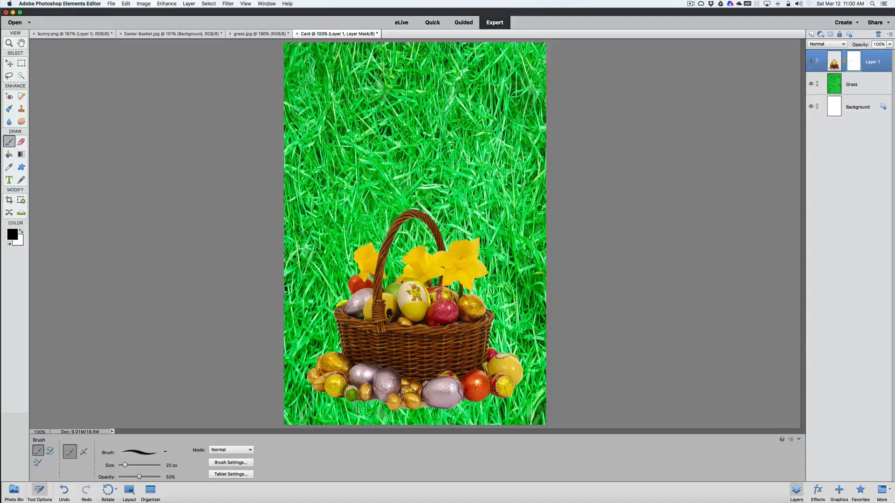
key(9)
key(8)
Move the masked basket slightly further down so its eggs sit at the card's bottom edge, and keep Layer 1 selected
key(v)
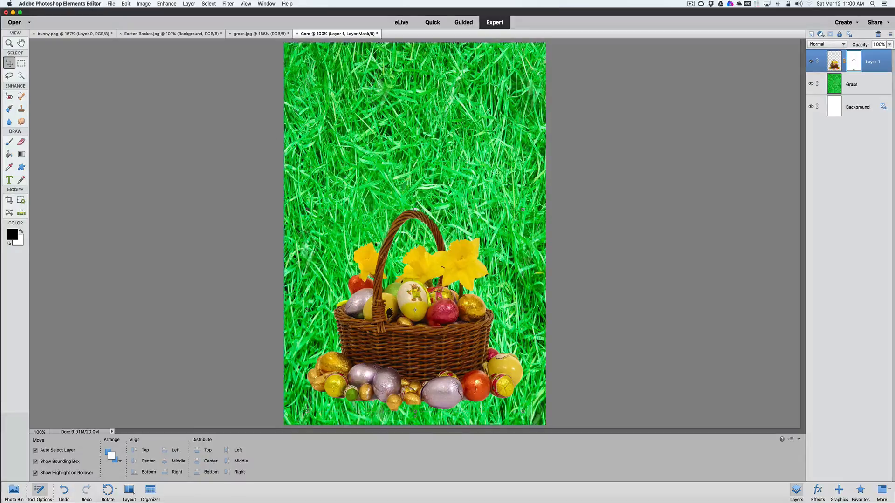
mouse_move(423, 279)
mouse_down()
mouse_move(422, 307)
mouse_move(420, 291)
mouse_up()
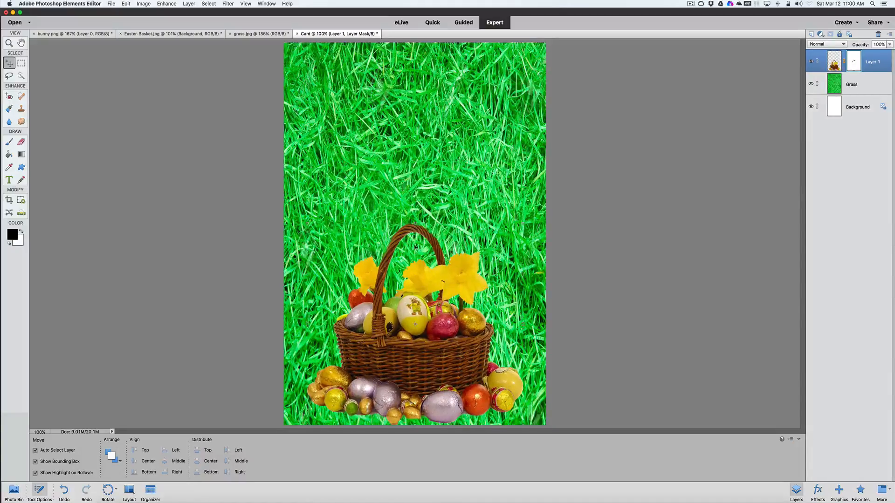
click(370, 166)
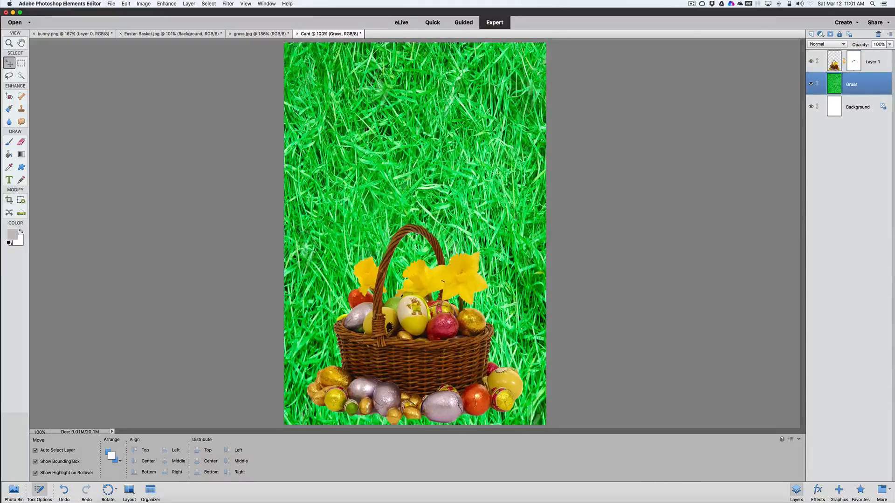
click(881, 60)
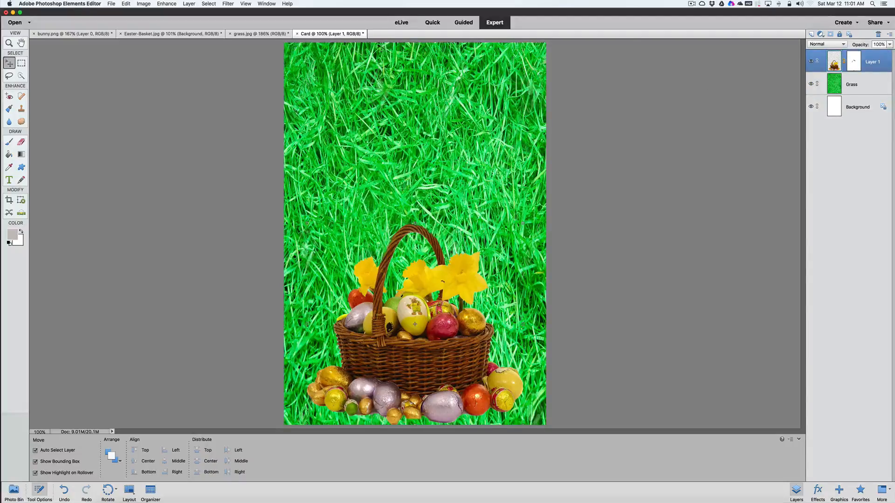
Copy the whole canvas of bunny.png and paste it into the Card document above the basket layer
click(87, 35)
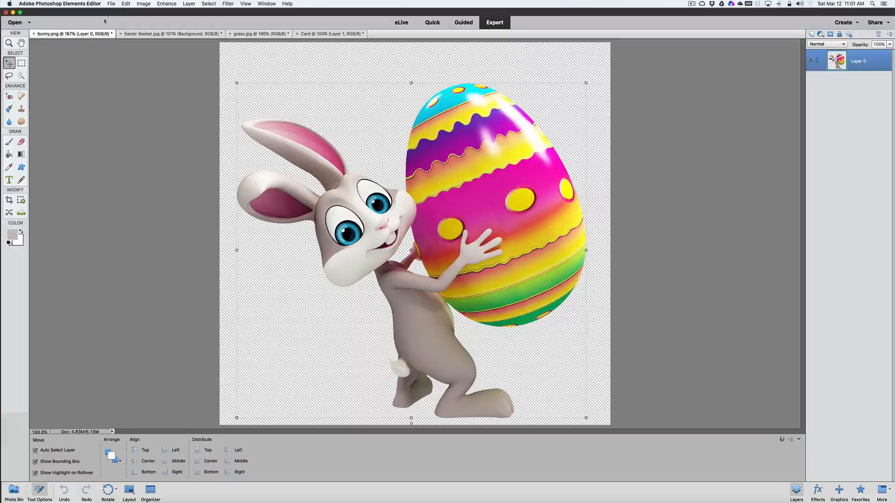
click(126, 4)
click(125, 4)
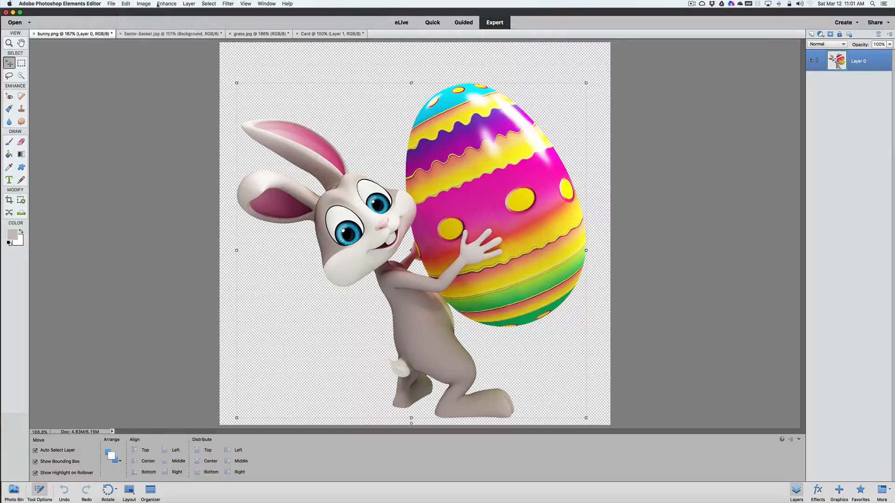
click(208, 4)
click(208, 13)
click(125, 4)
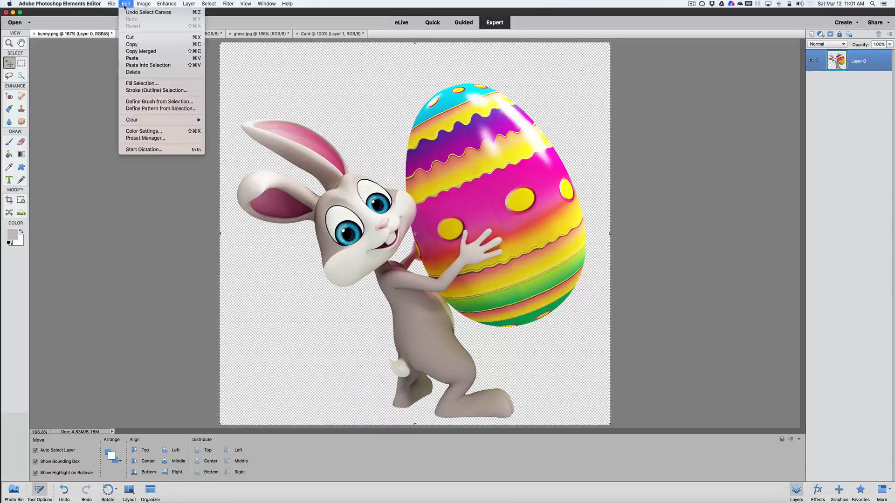
click(132, 45)
click(354, 34)
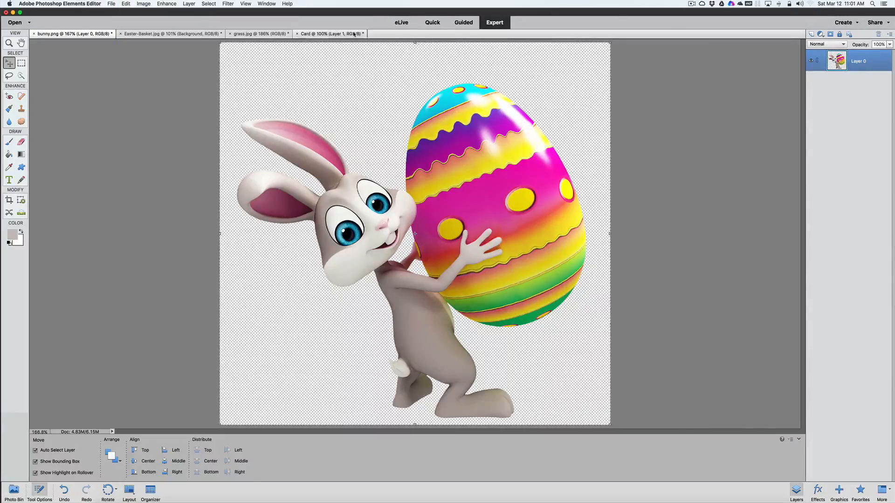
click(126, 4)
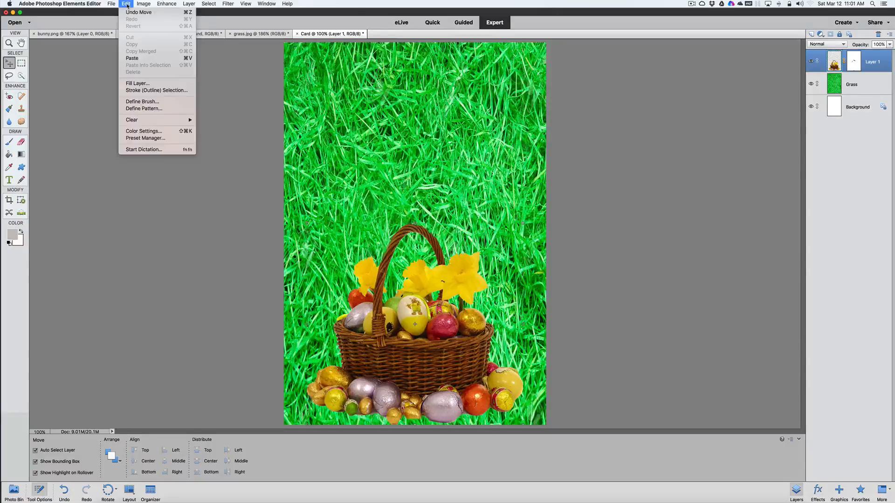
click(132, 59)
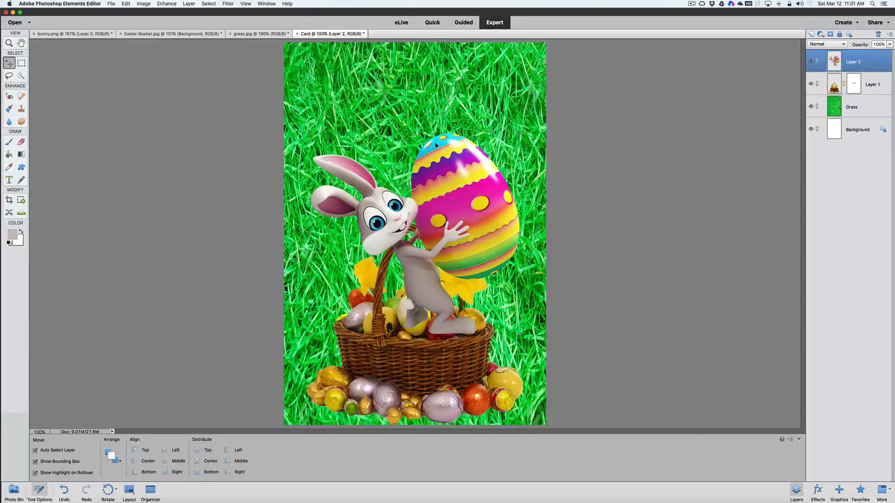
Move the pasted bunny up the card, scale it proportionally to about 39%, and place it in the upper-right area
drag(431, 198, 416, 147)
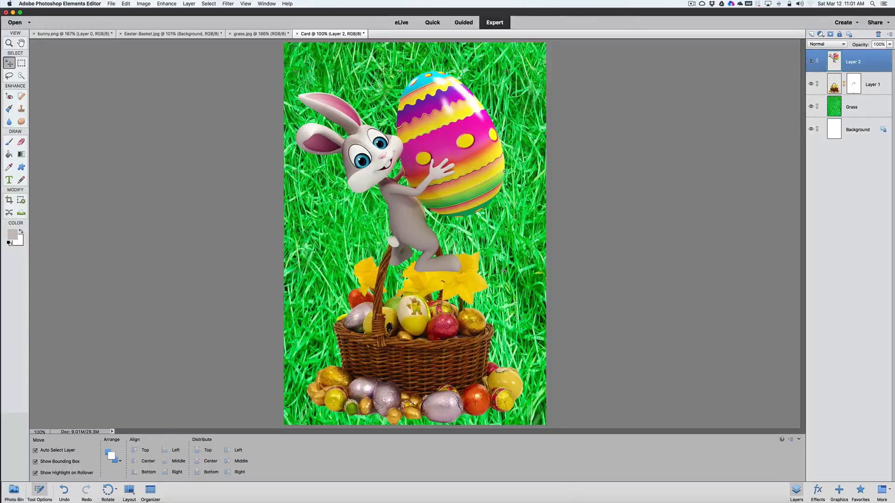
drag(505, 272, 365, 159)
drag(335, 107, 461, 90)
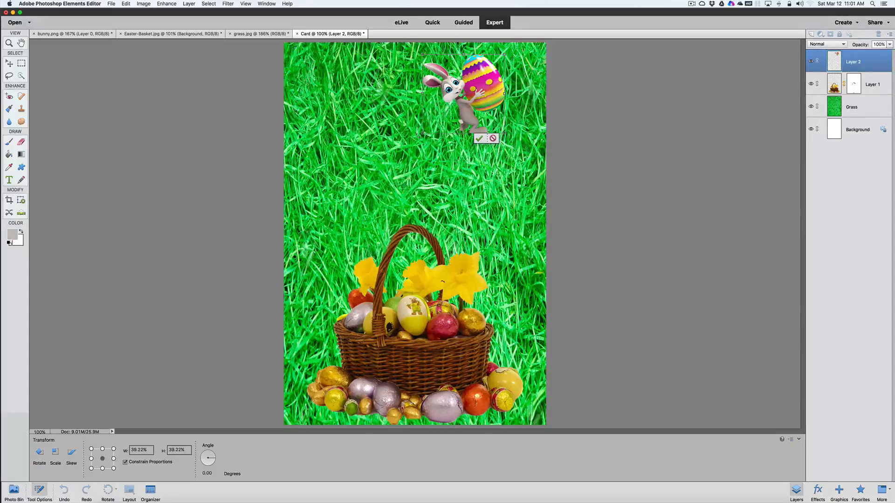
Rotate the bunny to about -12 degrees, move it into the card's upper-right corner and apply the transform
drag(420, 130, 421, 151)
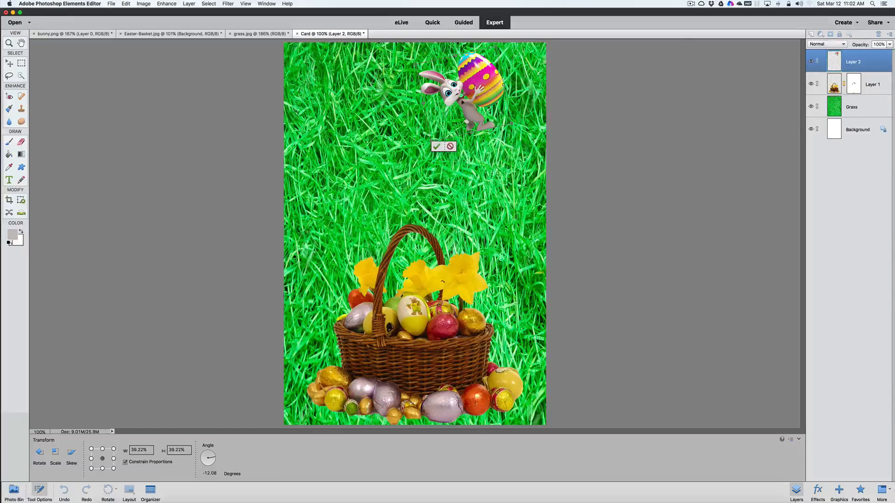
drag(472, 87, 501, 83)
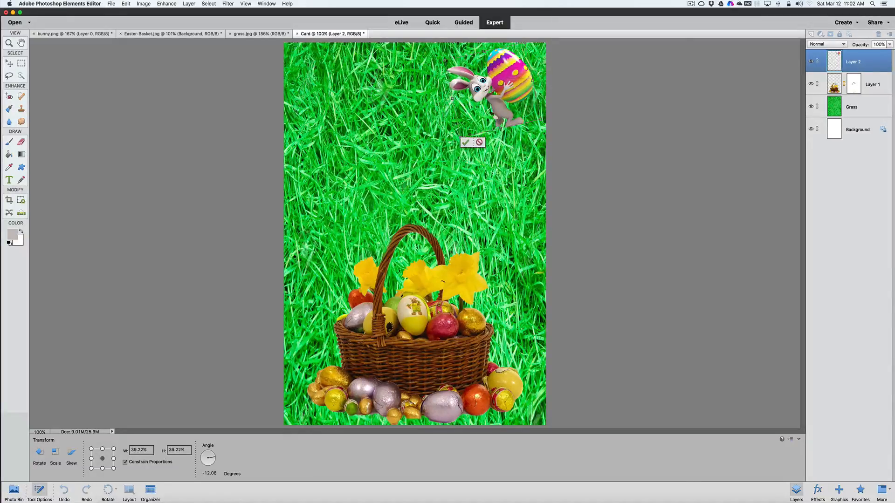
click(466, 142)
click(479, 168)
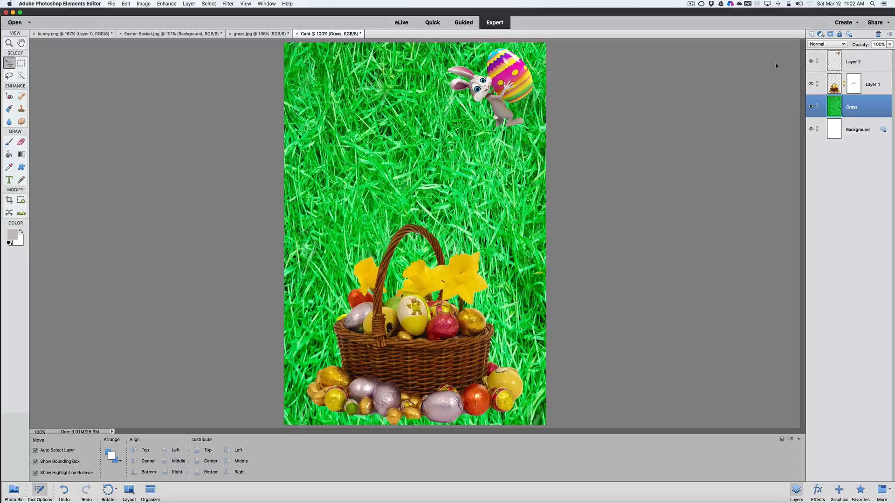
Duplicate the bunny layer, Layer 2, and move the copy to the upper-left part of the card
click(836, 59)
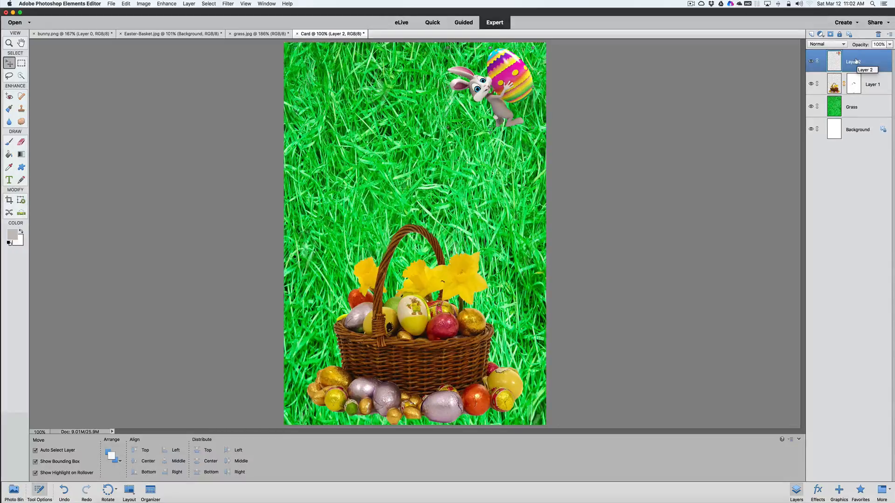
key(super+j)
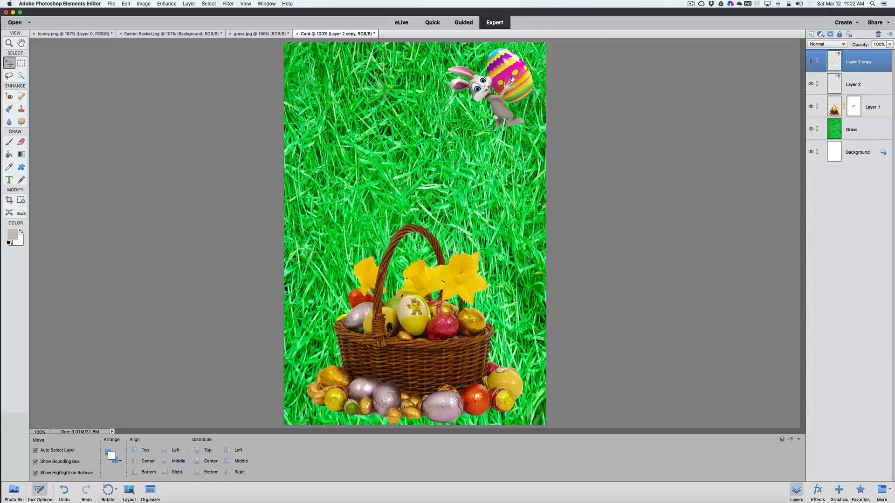
drag(512, 79, 410, 89)
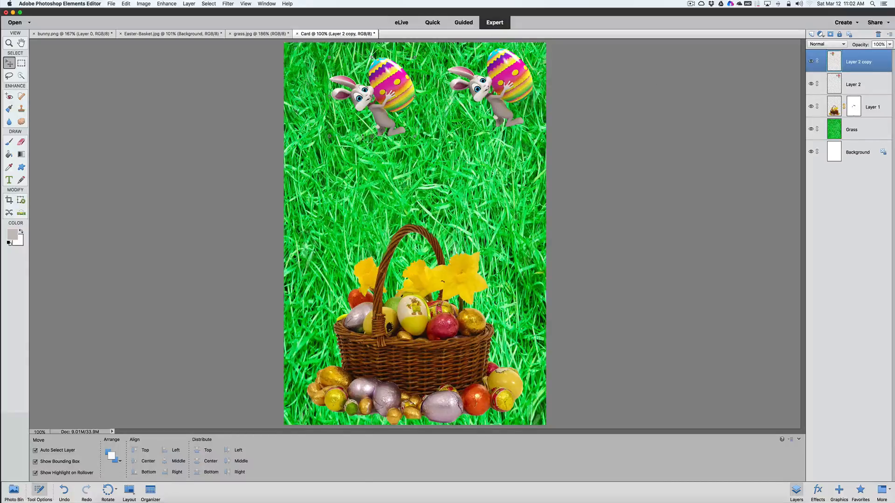
Rotate the bunny copy to about 71.4 degrees and shrink it to fit the card's upper-left corner, applying the transform
drag(416, 138, 325, 99)
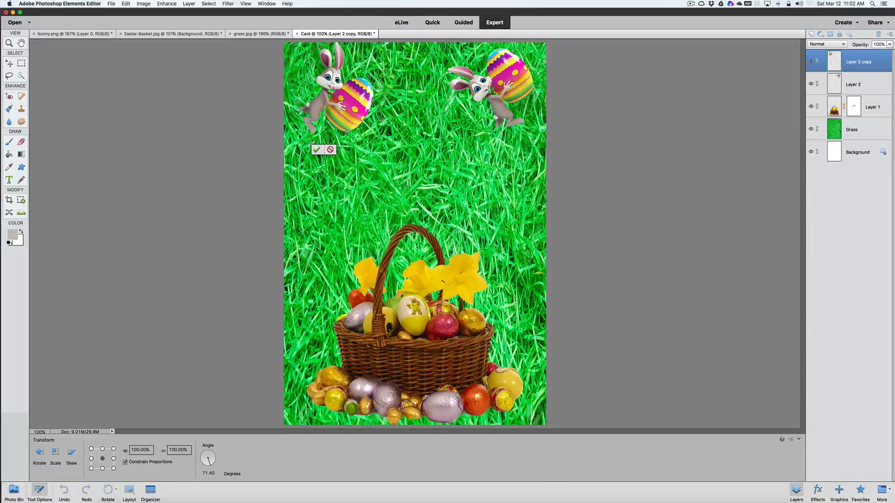
drag(310, 142, 323, 95)
click(317, 131)
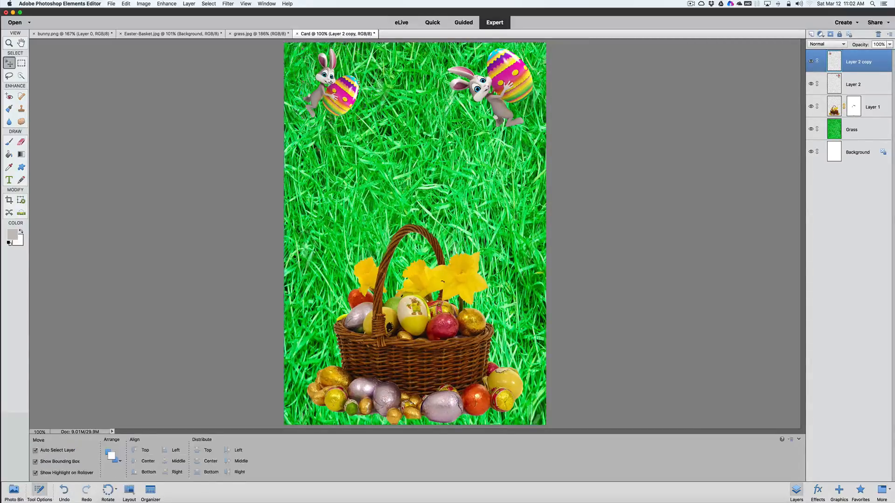
click(322, 184)
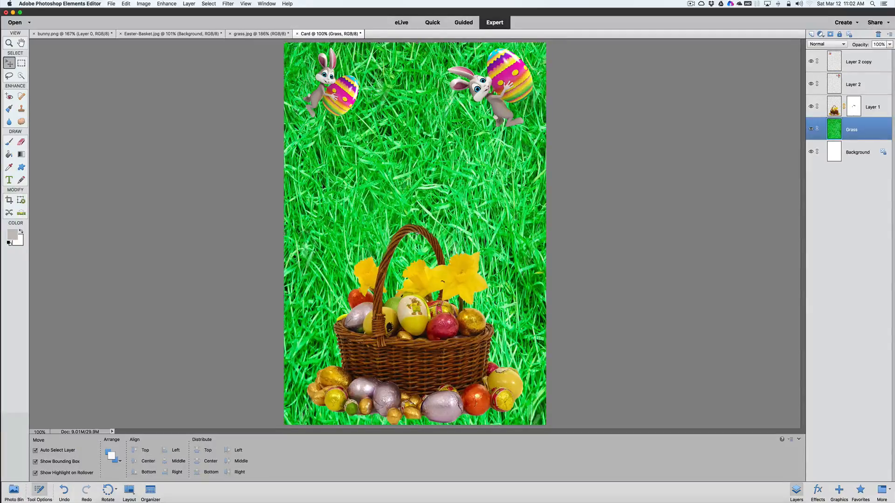
Add the text HAPPY below the bunnies above Layer 2 copy, in Myriad Pro Semibold SemiCondensed Italic
click(862, 60)
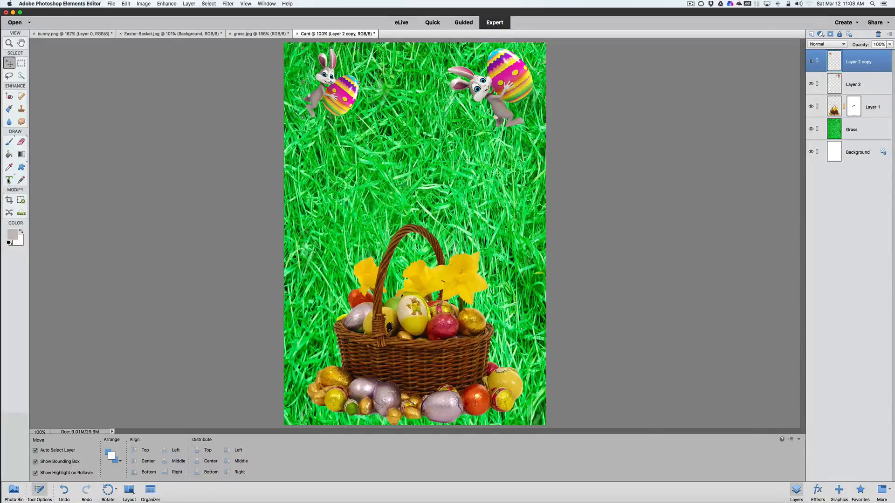
click(9, 180)
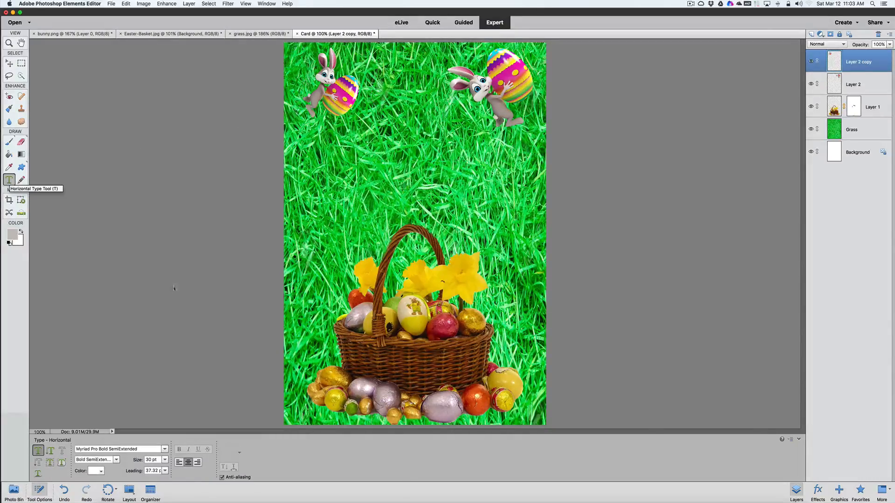
click(164, 449)
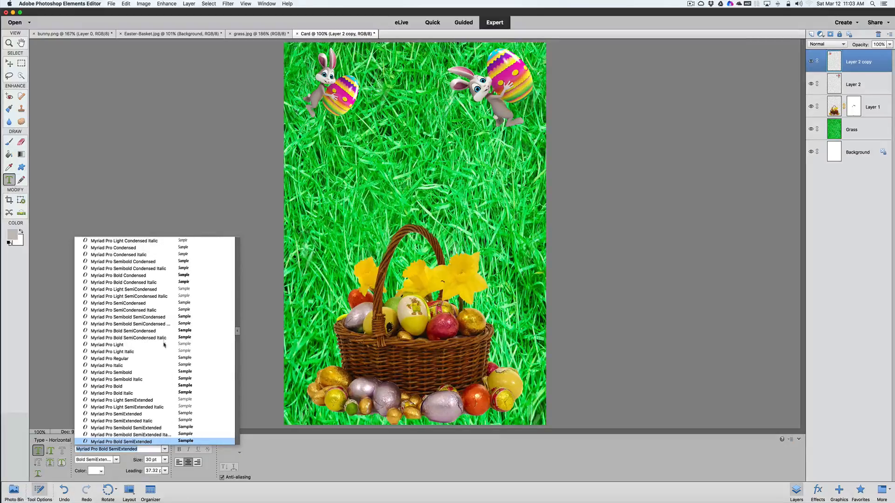
click(161, 323)
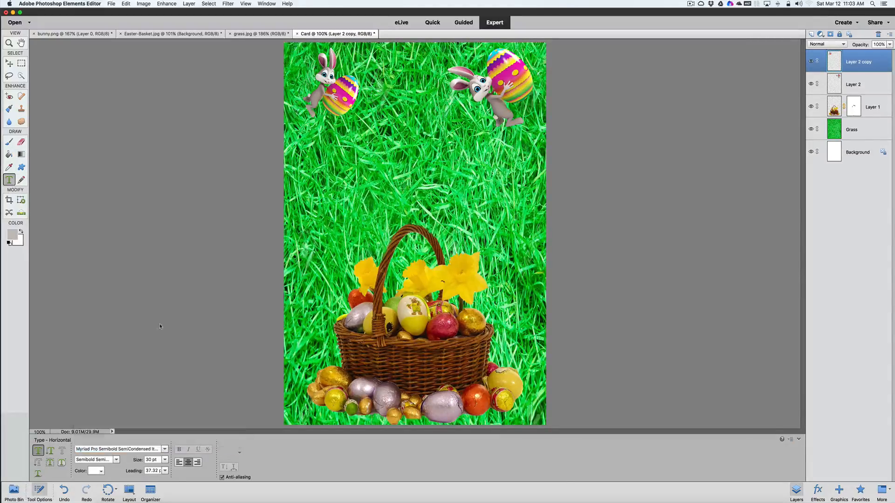
click(372, 150)
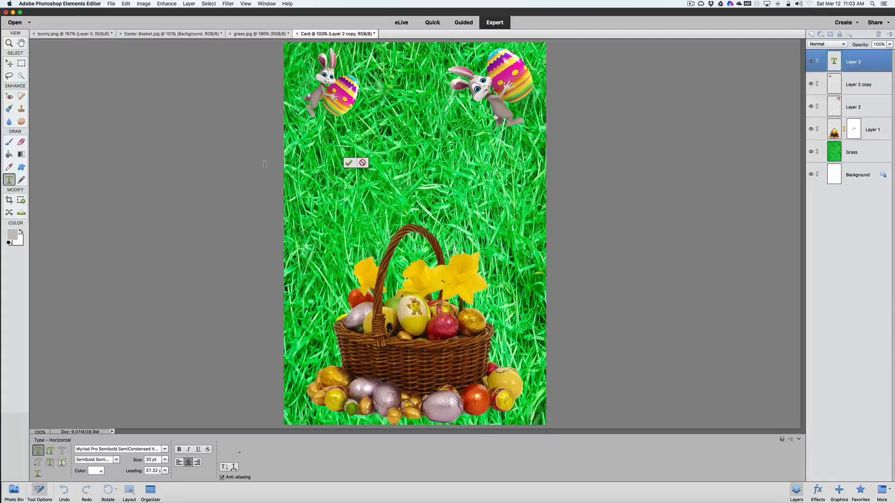
text(HA)
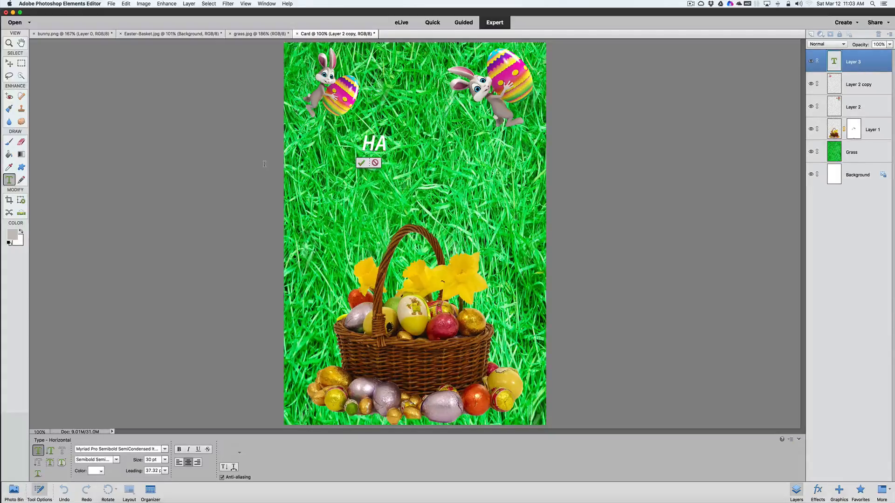
text(PPY)
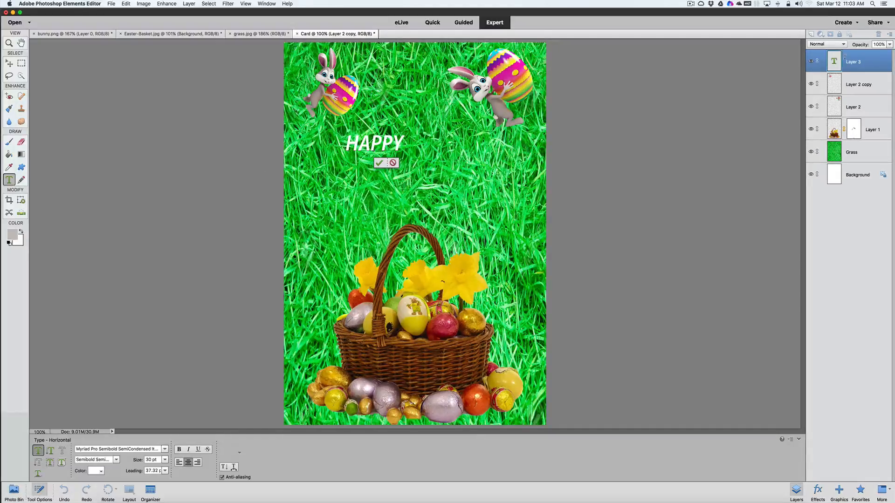
click(379, 163)
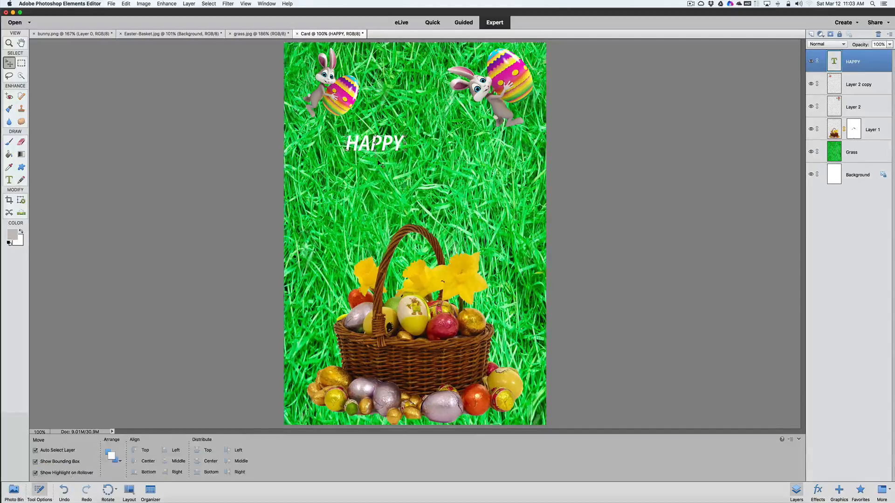
Enlarge the HAPPY text to about 236% width and 200% height and apply the transform
drag(405, 152, 491, 154)
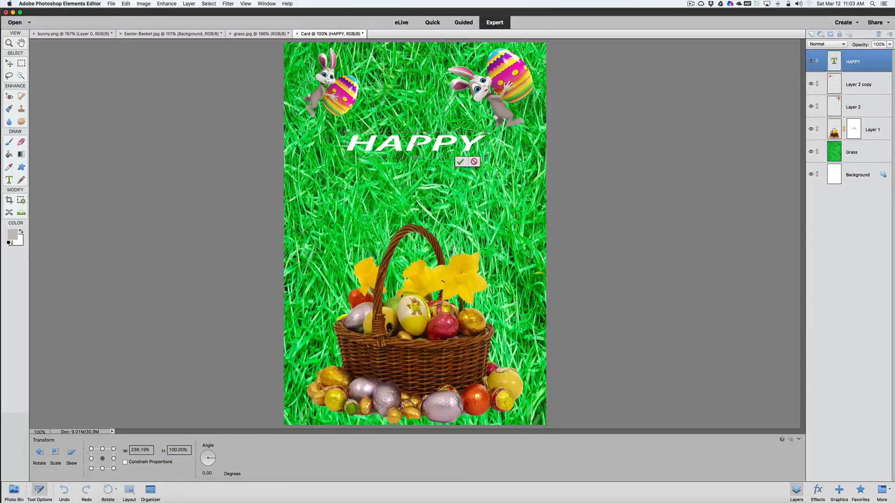
drag(415, 157, 412, 137)
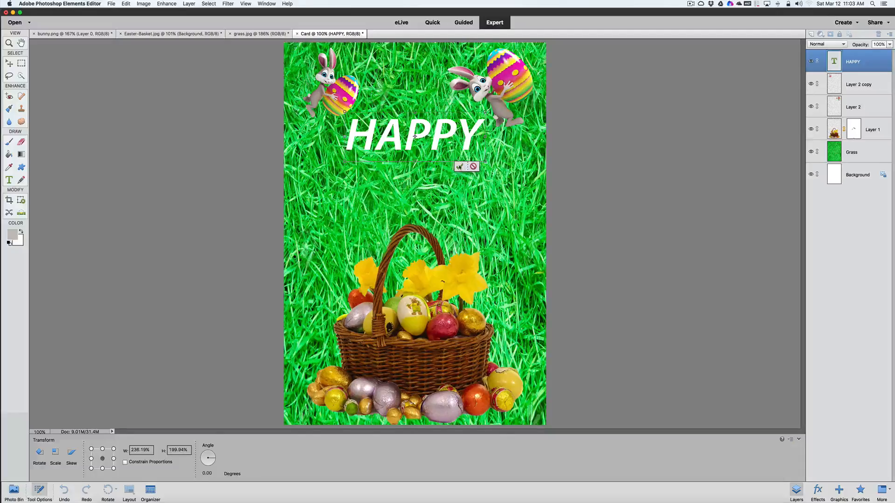
click(460, 166)
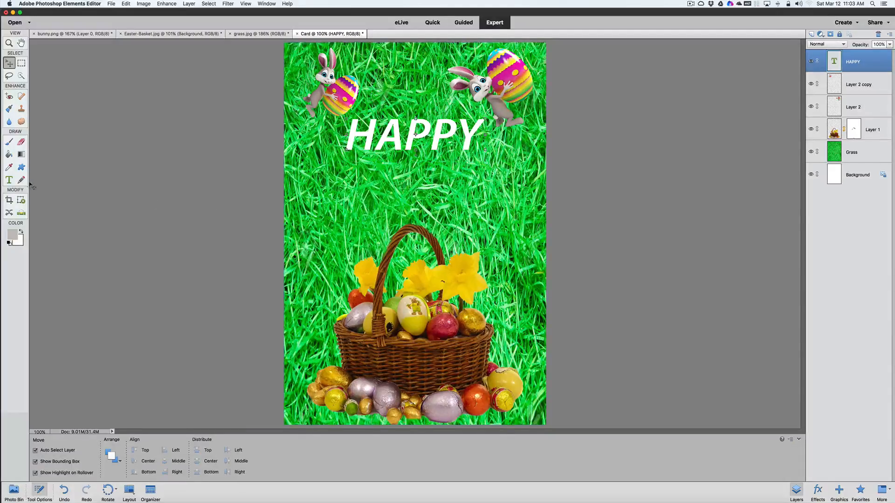
Add a separate 30 pt text layer reading EASTER below the word HAPPY
click(9, 179)
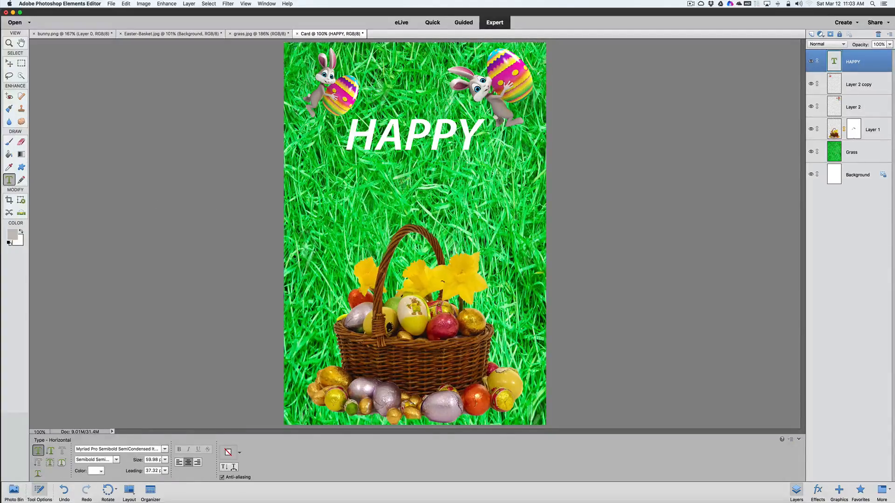
click(364, 186)
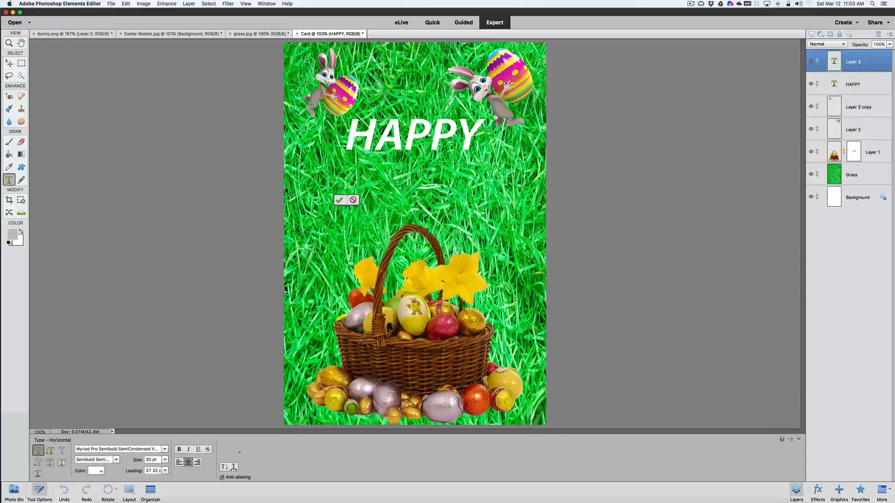
text(EA)
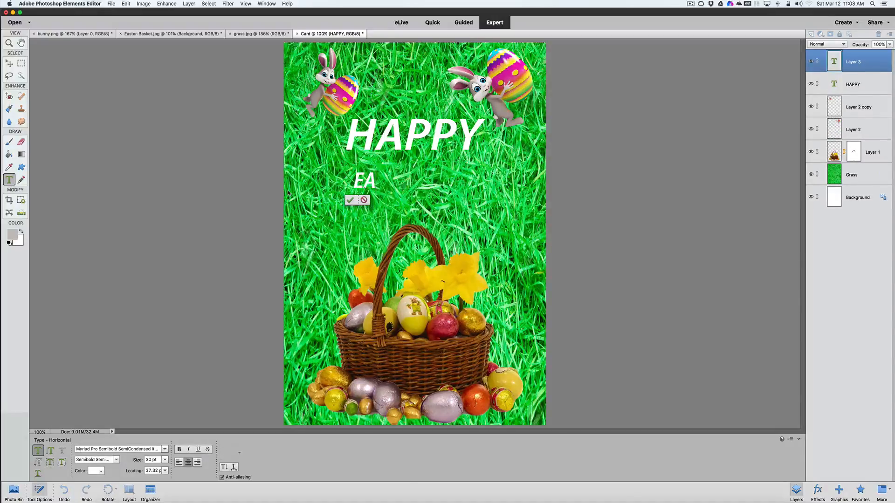
text(STER)
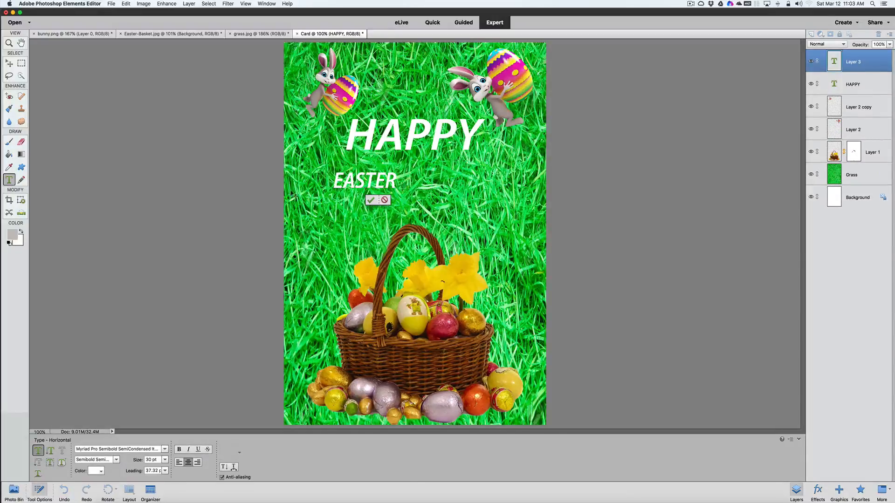
click(371, 200)
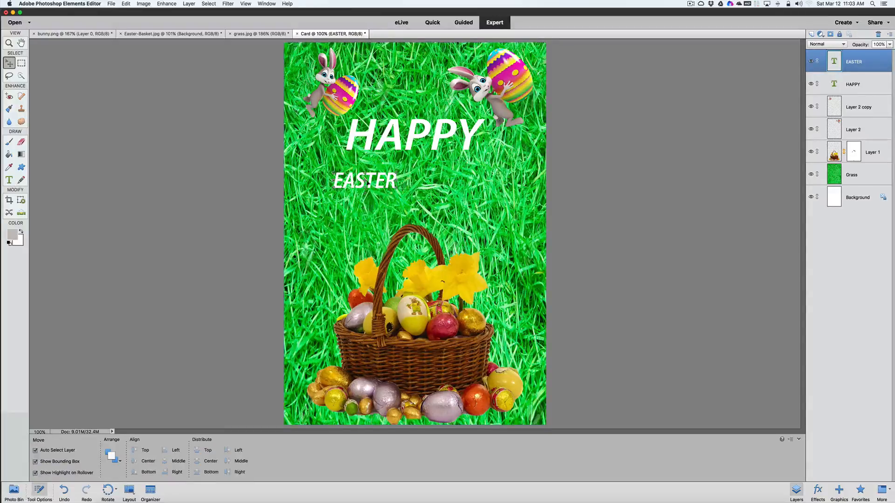
Move EASTER to the right beneath HAPPY and enlarge it to about 219% width and 197% height
drag(367, 181, 446, 191)
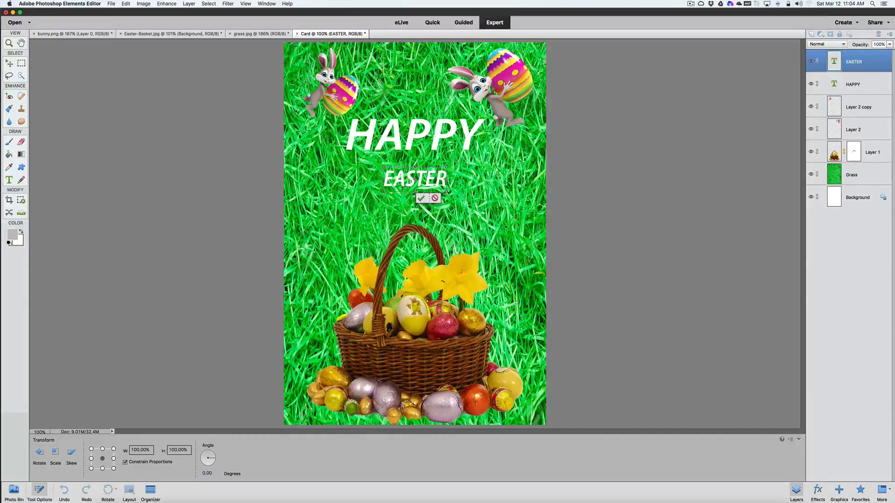
drag(446, 190, 435, 207)
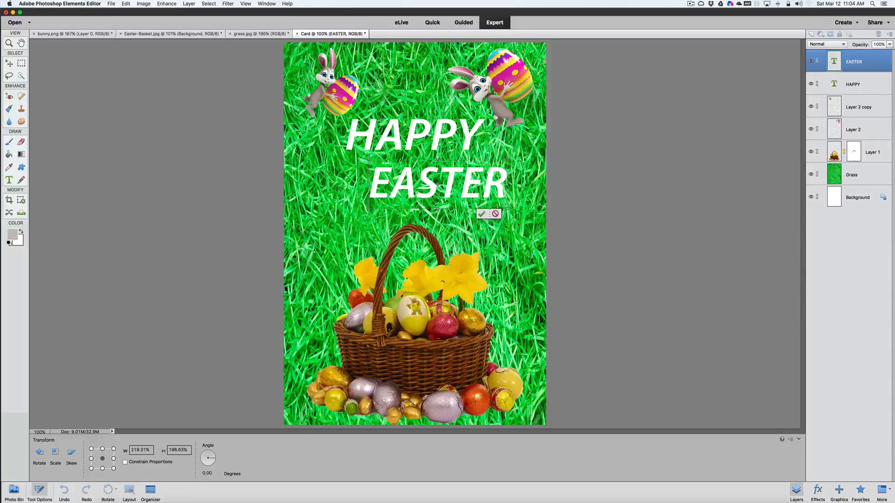
click(482, 213)
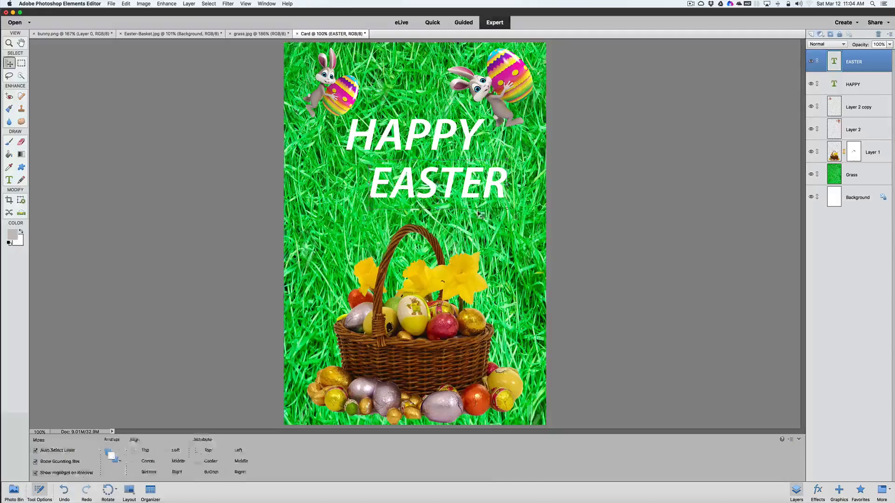
click(485, 229)
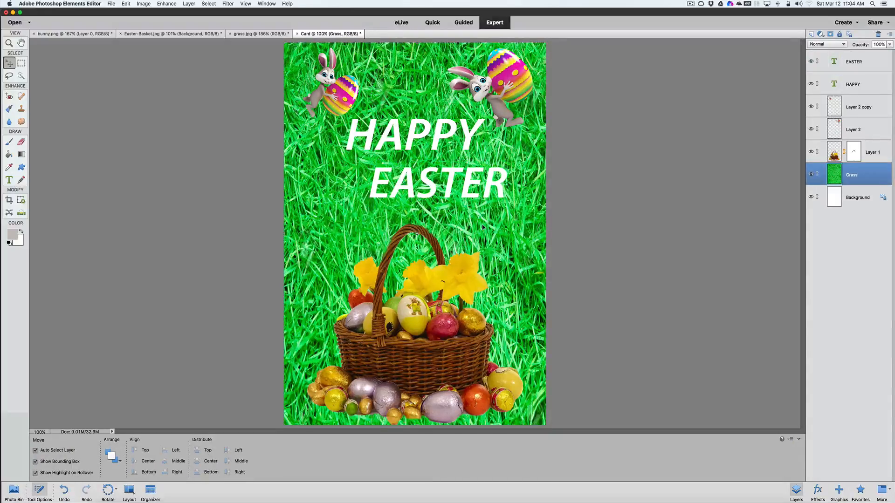
Stagger the greeting by shifting HAPPY slightly left and down and EASTER slightly right and down, and deselect the text
drag(446, 183, 448, 187)
drag(419, 135, 403, 139)
drag(449, 186, 453, 186)
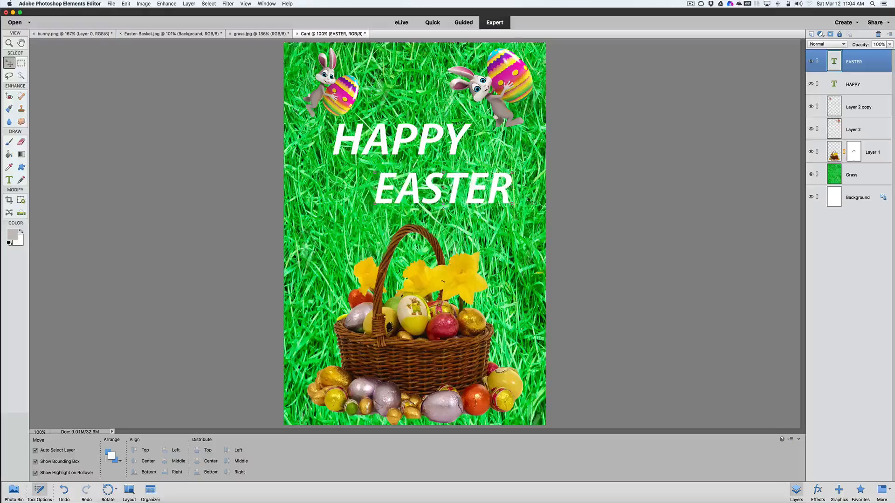
click(553, 220)
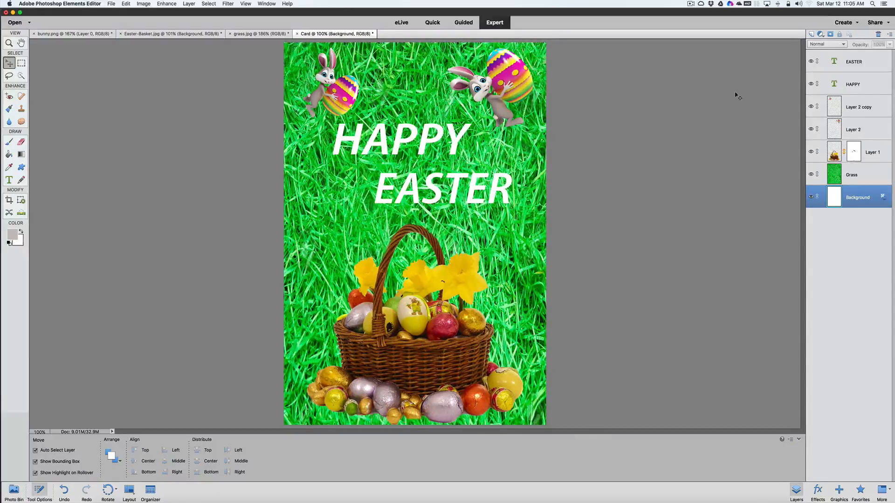
Select the EASTER text layer, and view and dismiss the program's version information
click(859, 55)
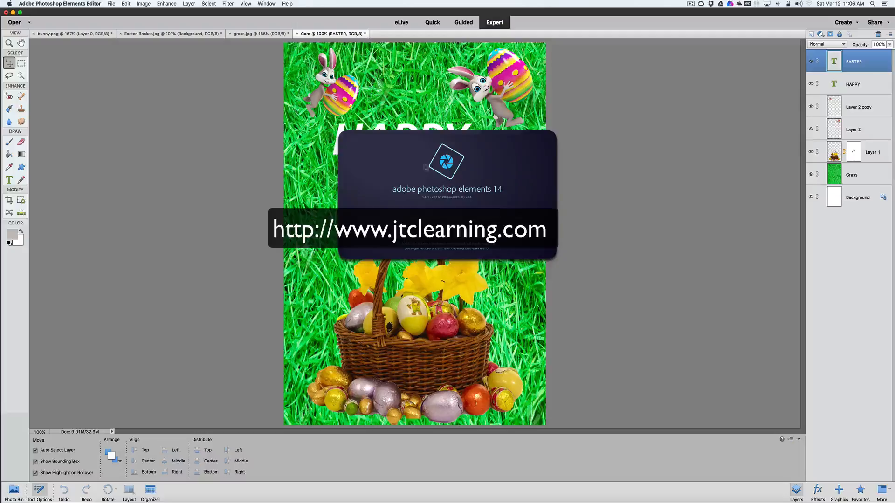
click(440, 165)
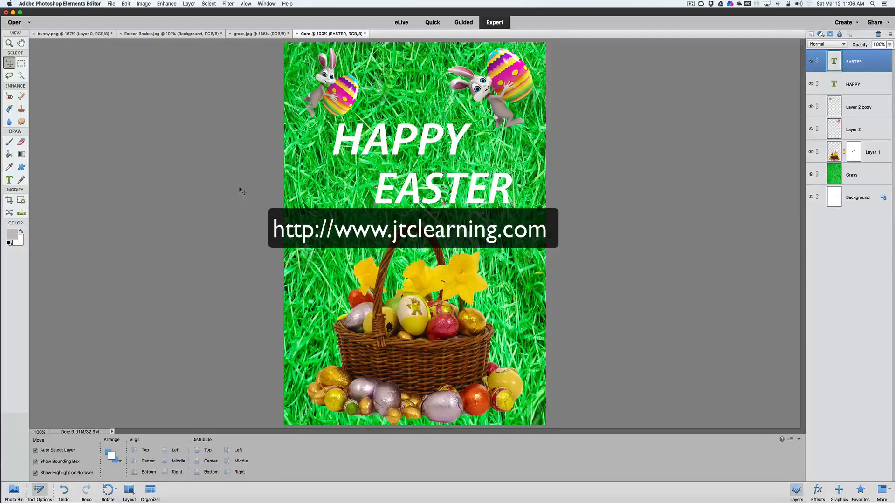